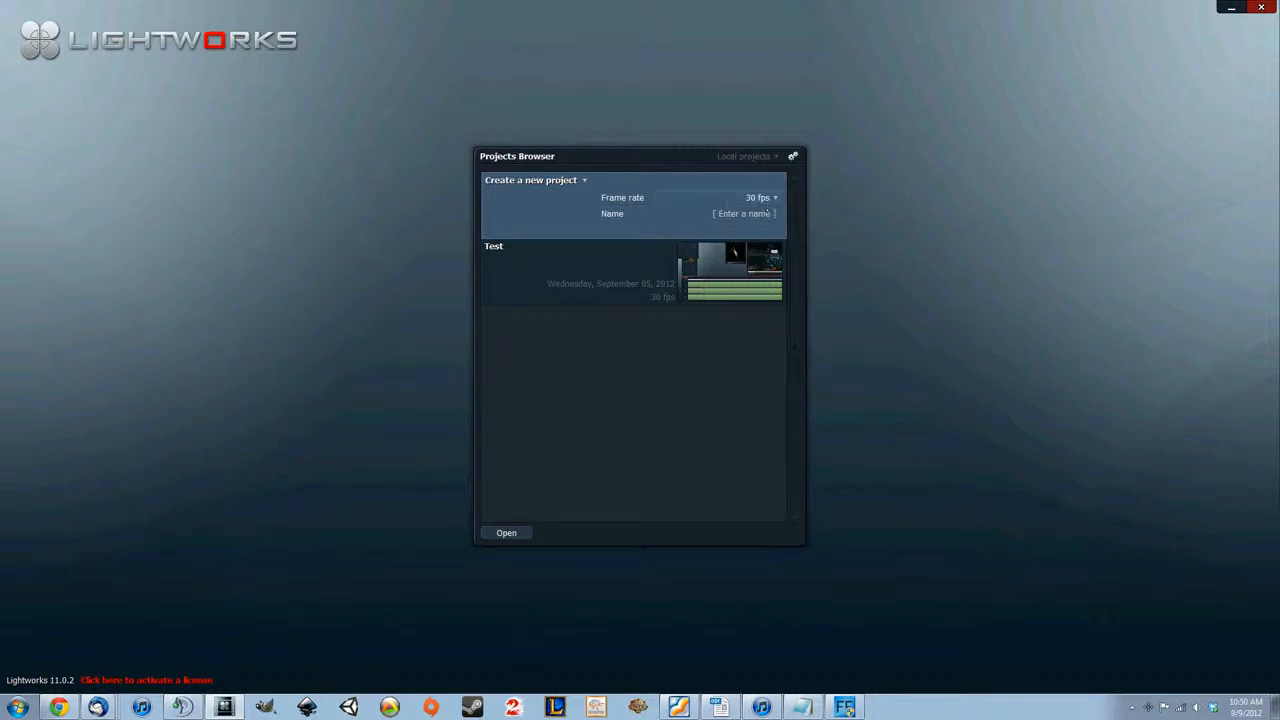
# Create a new project named Theorycrafting with a frame rate of 30 fps
pyautogui.click(709, 214)
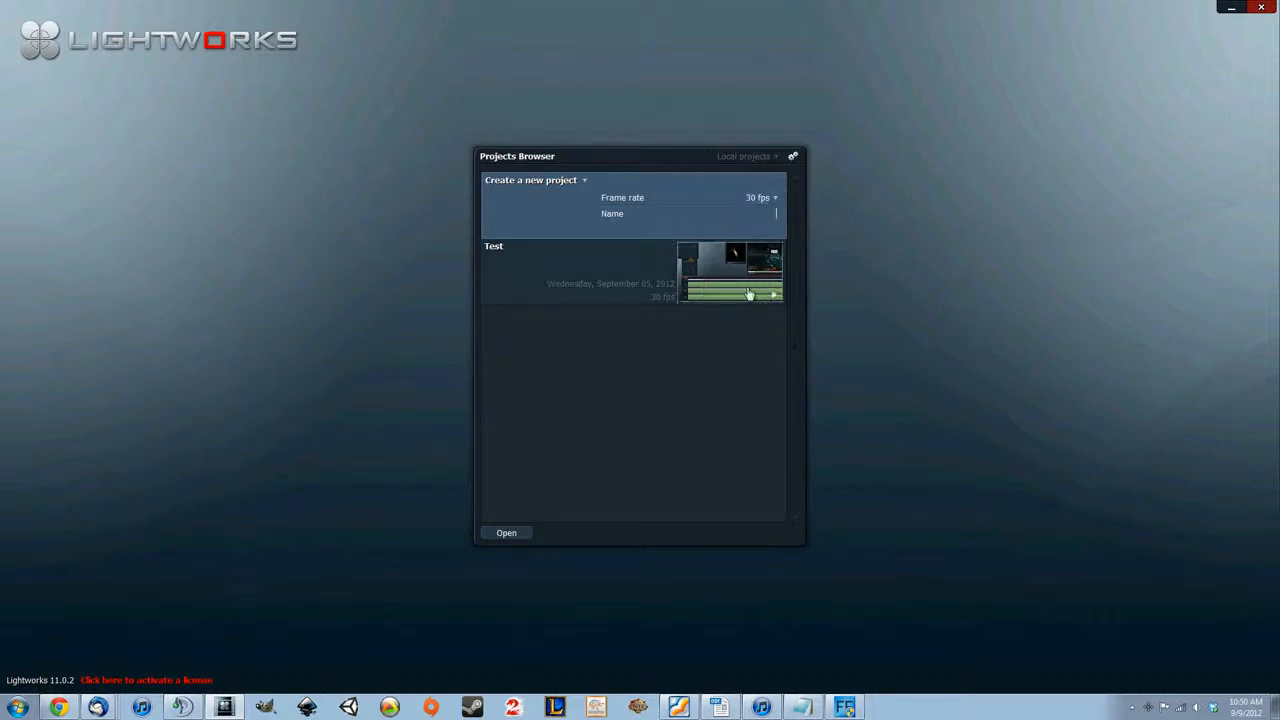
pyautogui.click(766, 203)
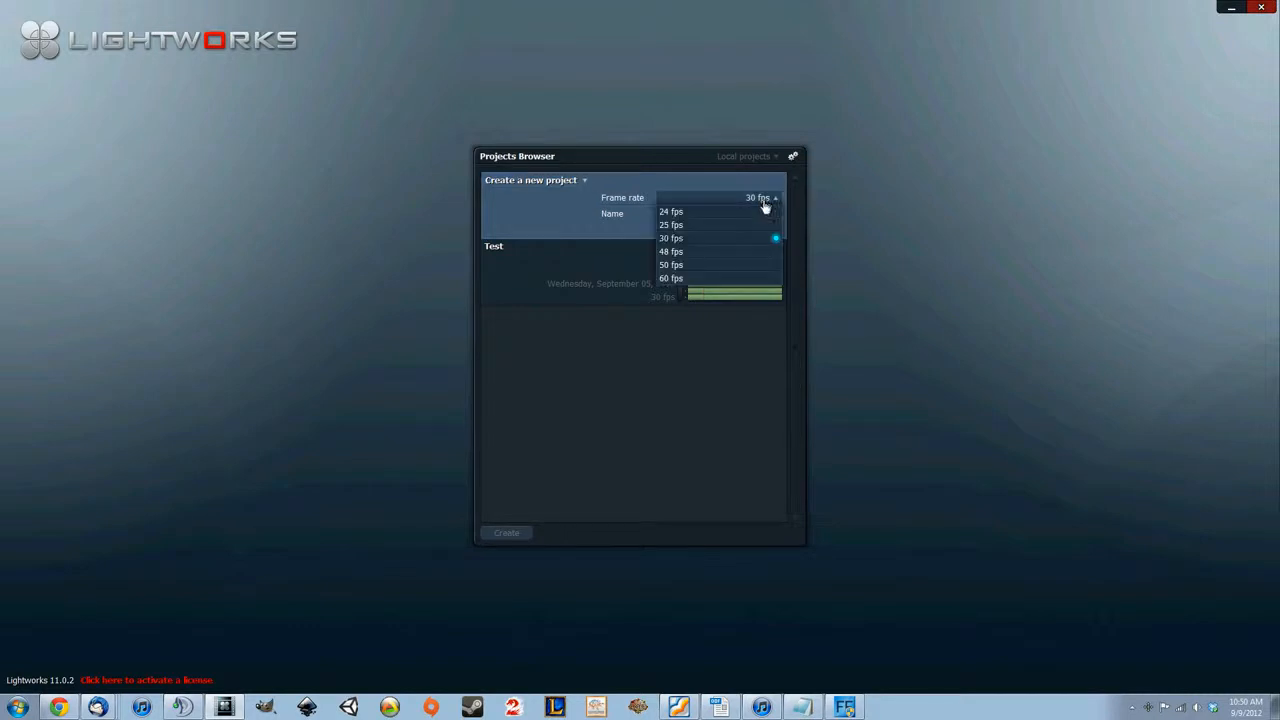
pyautogui.click(693, 281)
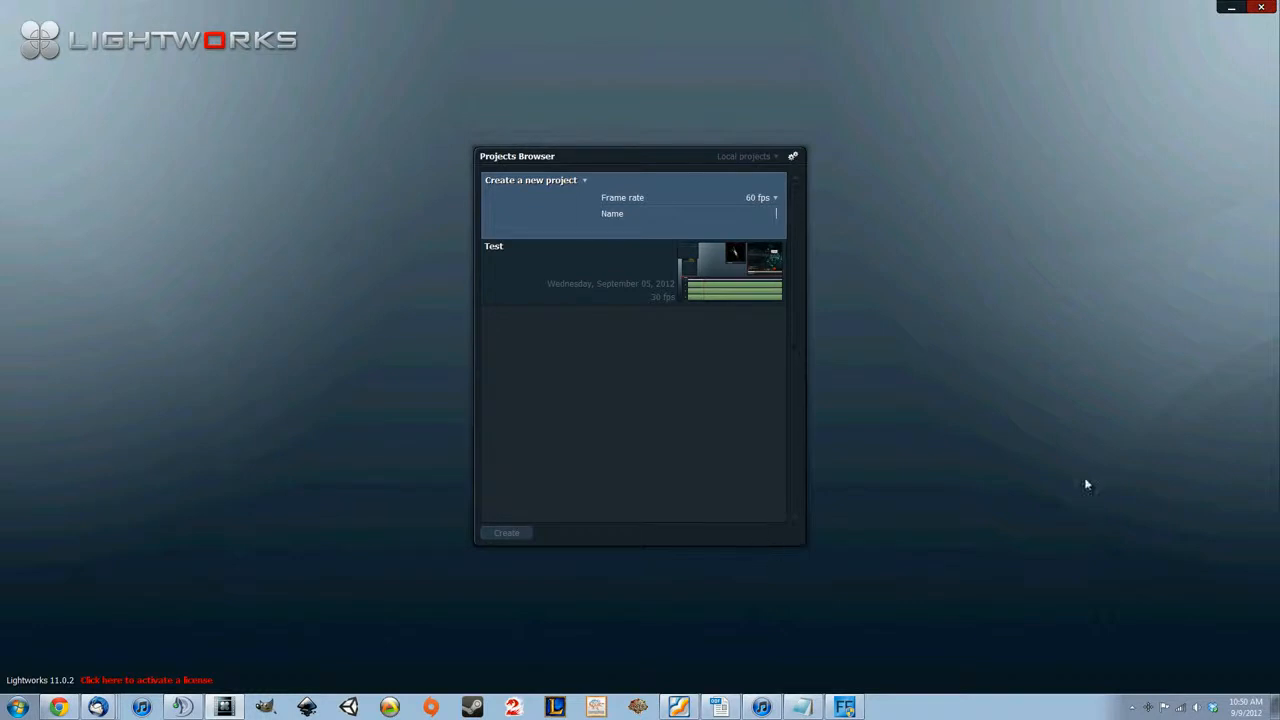
pyautogui.click(772, 198)
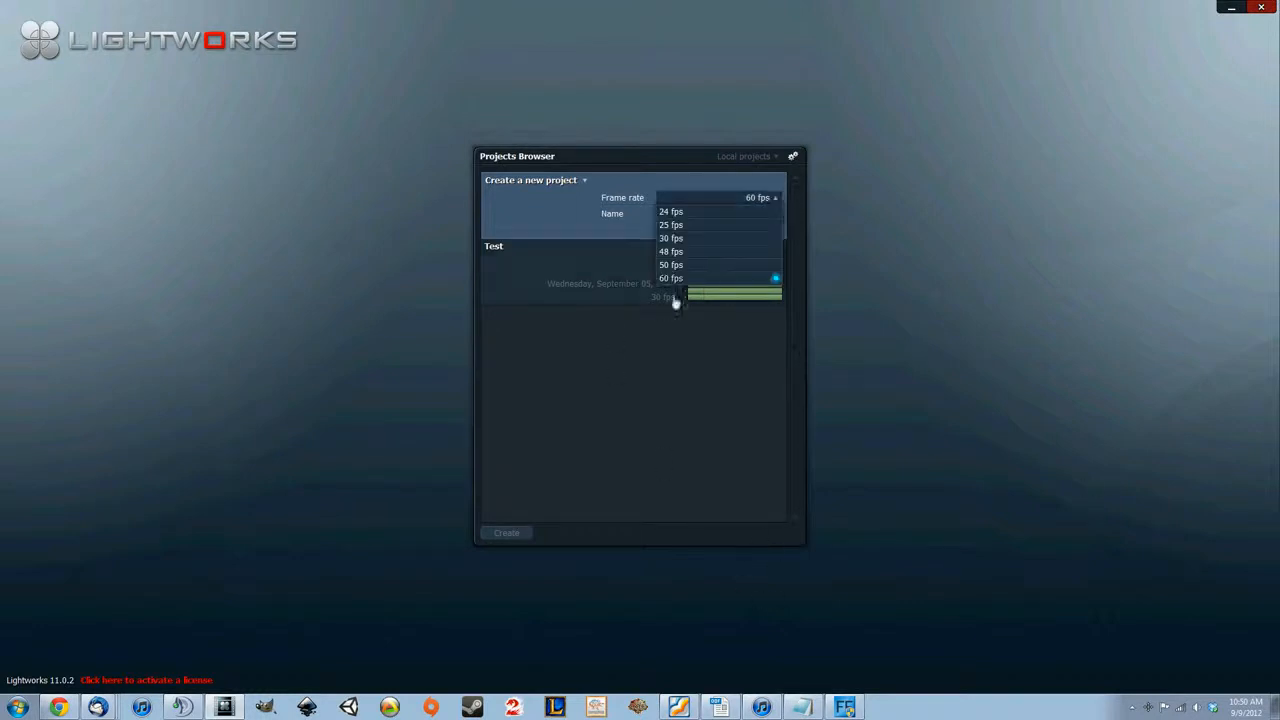
pyautogui.click(684, 239)
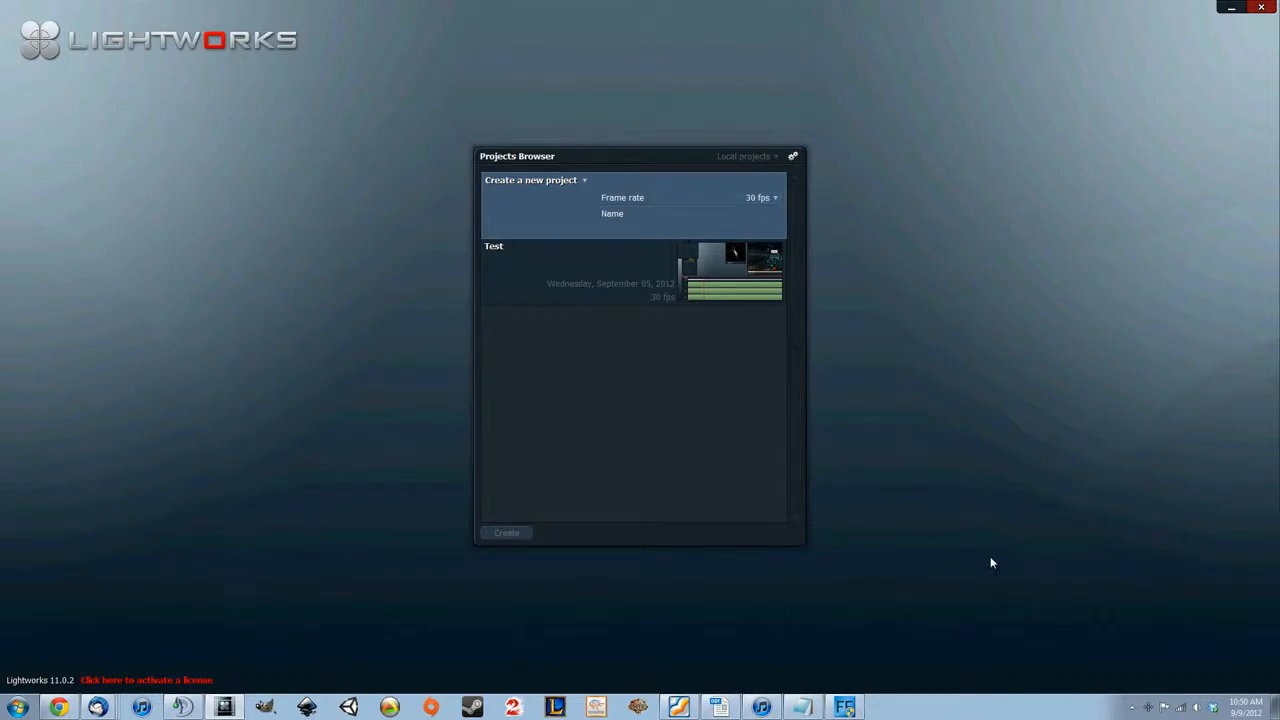
pyautogui.write('Theorycrafting')
pyautogui.click(506, 533)
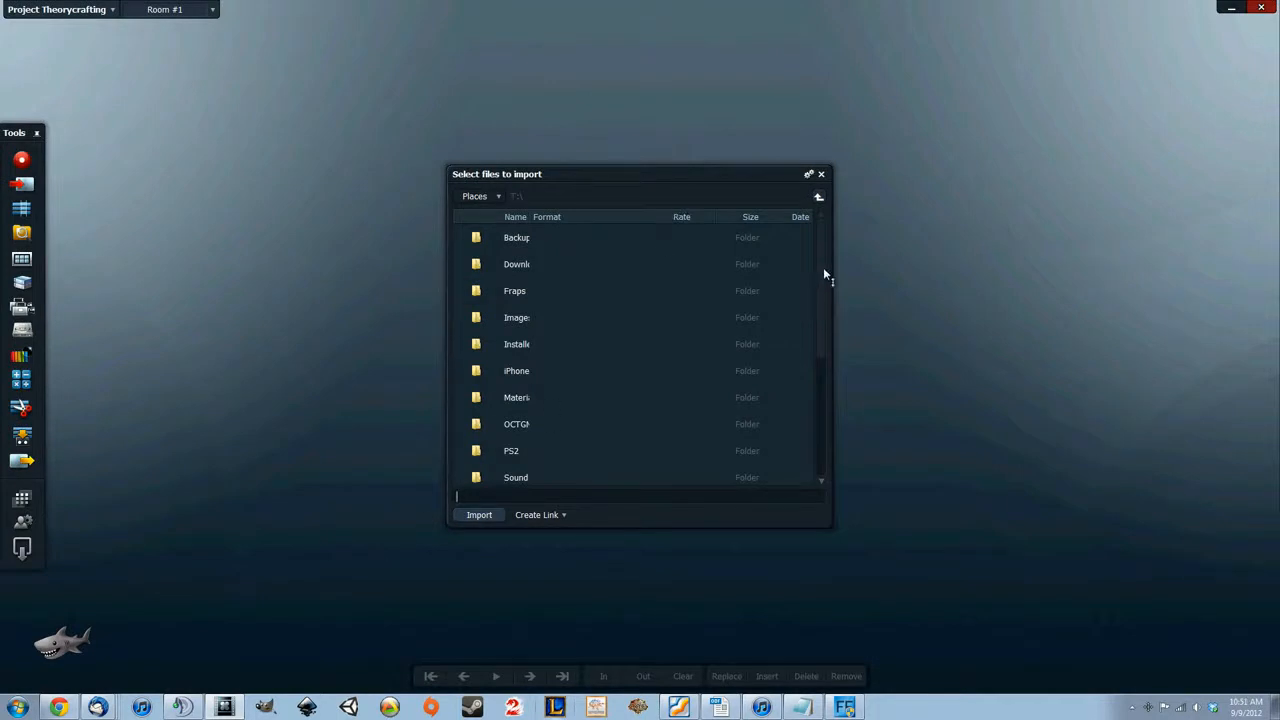
# Import the two 1080p, 30 fps gw2 Fraps clips from the T: drive into the project
pyautogui.scroll(-2, 824, 280)
pyautogui.moveTo(822, 288); pyautogui.dragTo(820, 386)
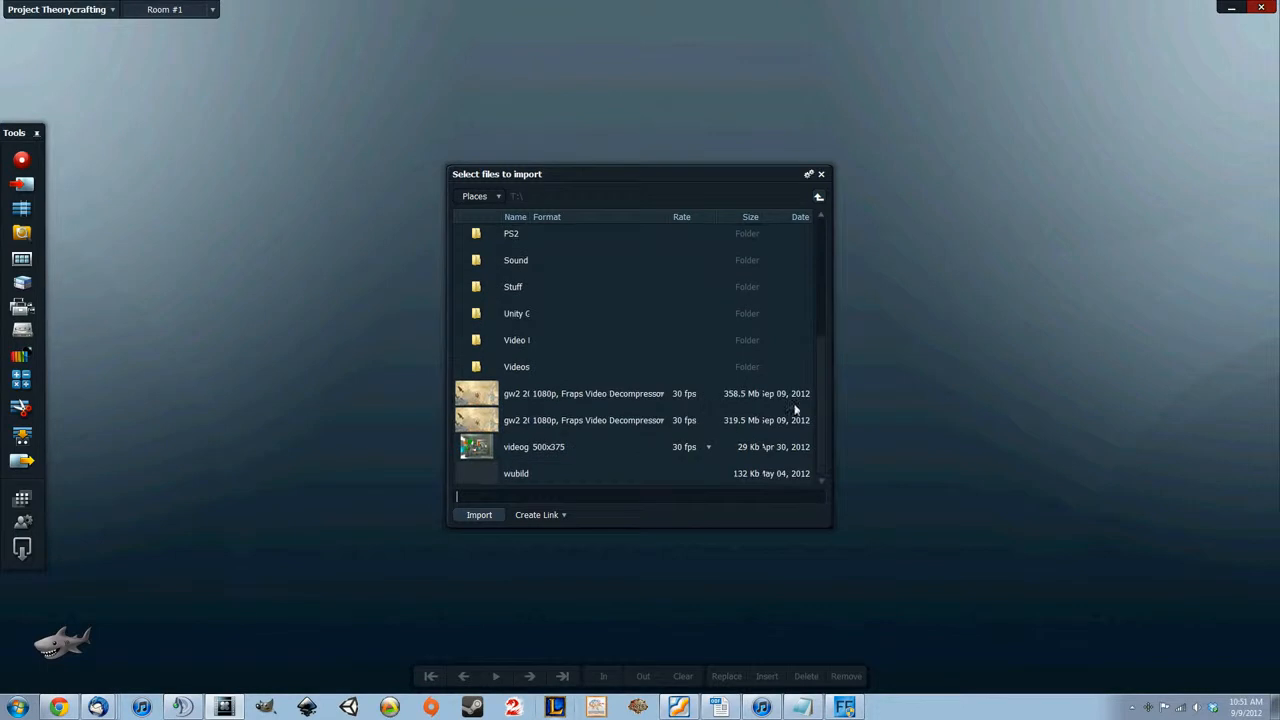
pyautogui.click(599, 393)
pyautogui.keyDown('shift'); pyautogui.click(530, 420); pyautogui.keyUp('shift')
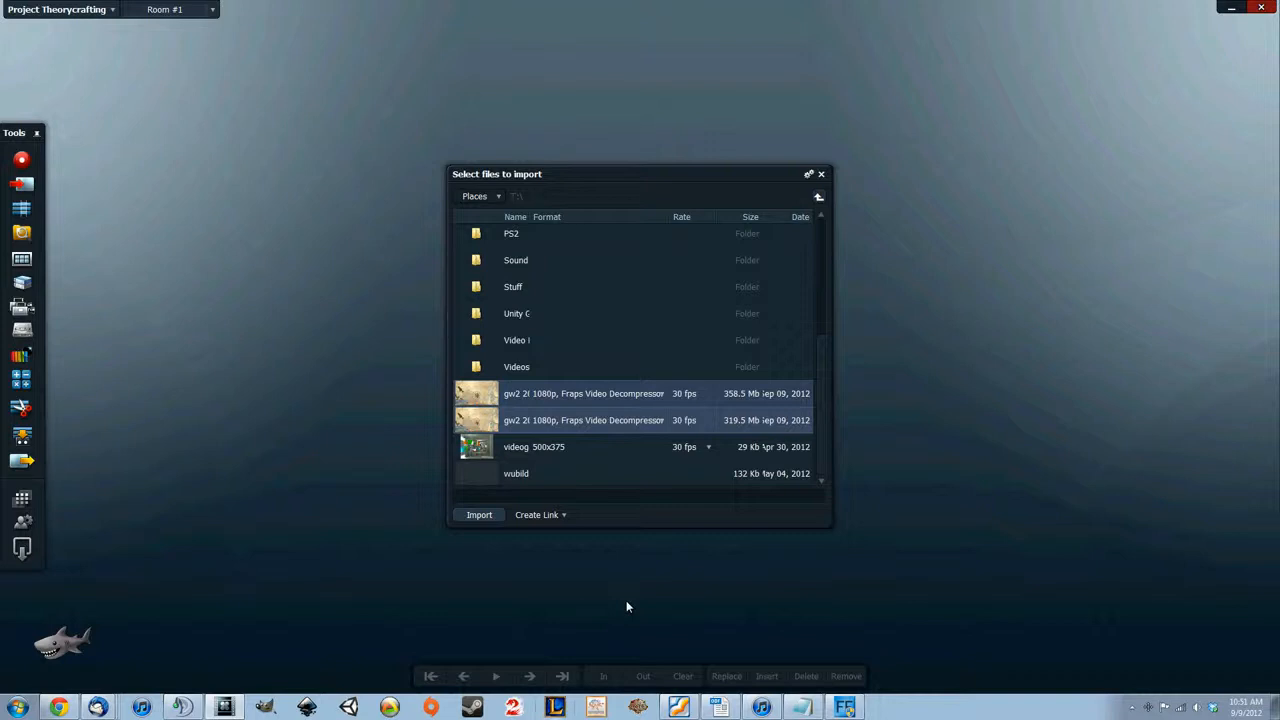
pyautogui.moveTo(527, 219); pyautogui.dragTo(532, 219)
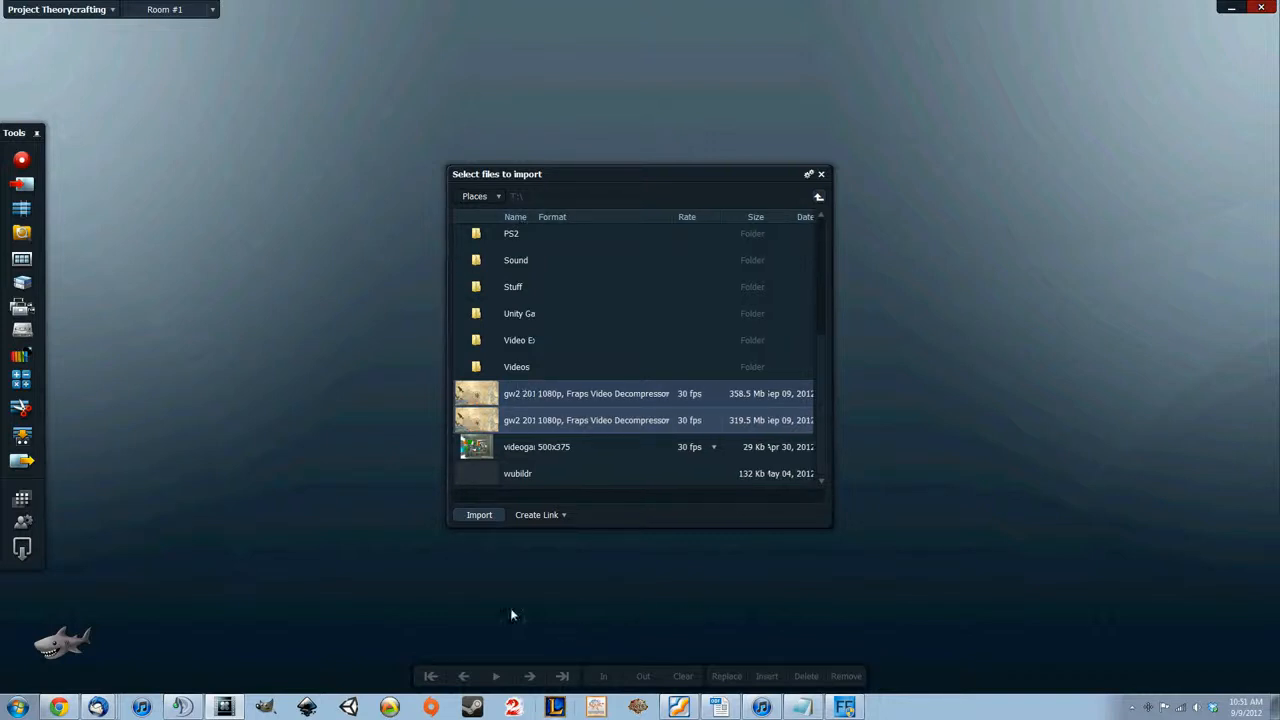
pyautogui.click(480, 515)
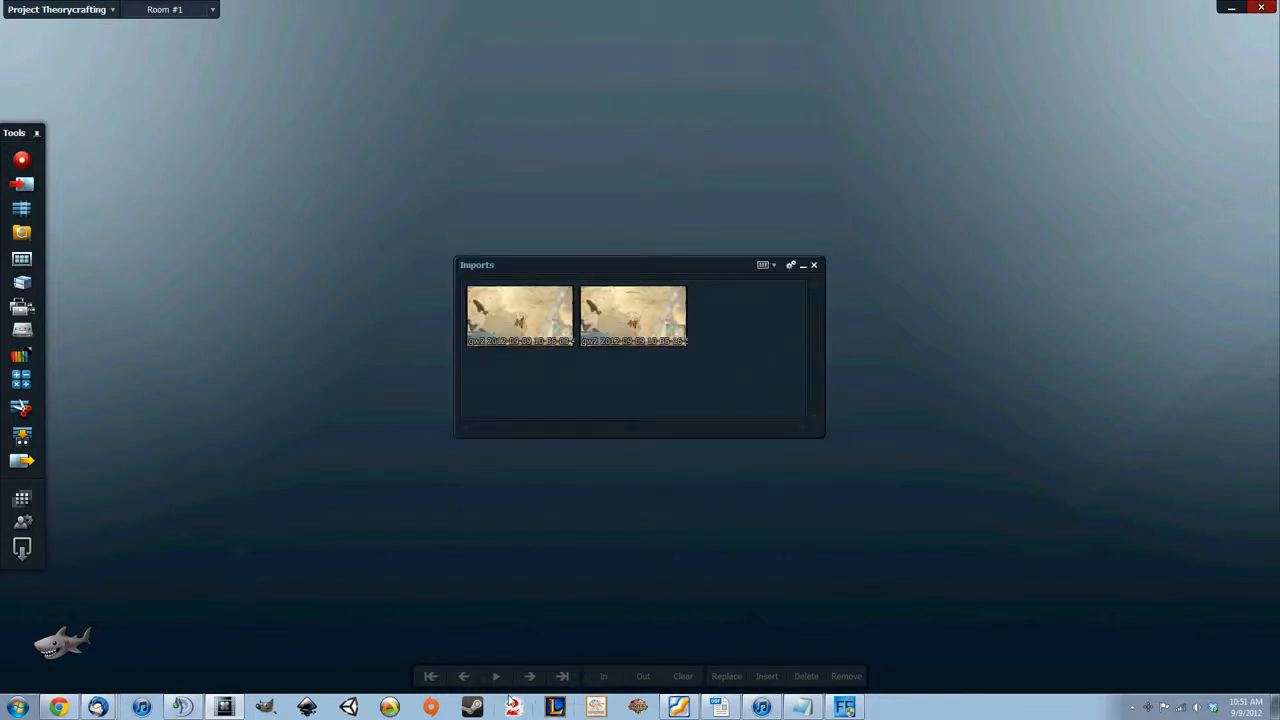
# Narrow the Imports bin to a single column of clips and place it beside the Tools palette
pyautogui.moveTo(824, 306); pyautogui.dragTo(598, 306)
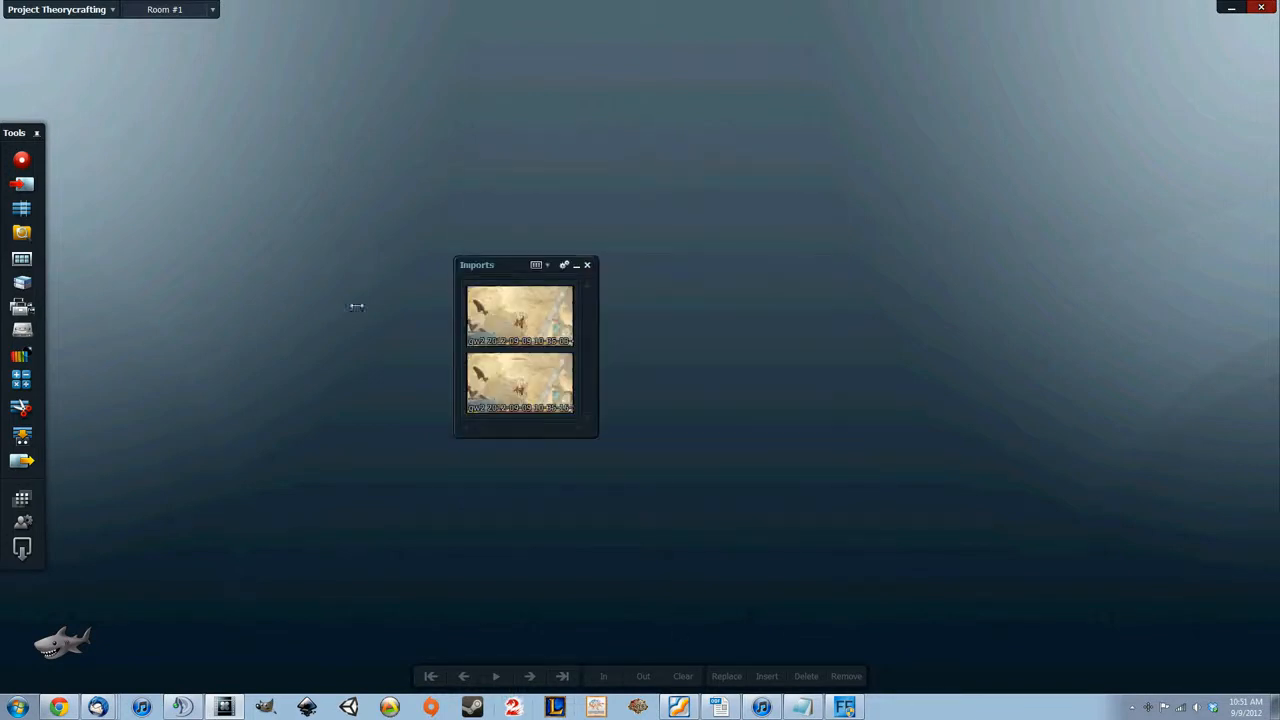
pyautogui.moveTo(507, 267); pyautogui.dragTo(104, 133)
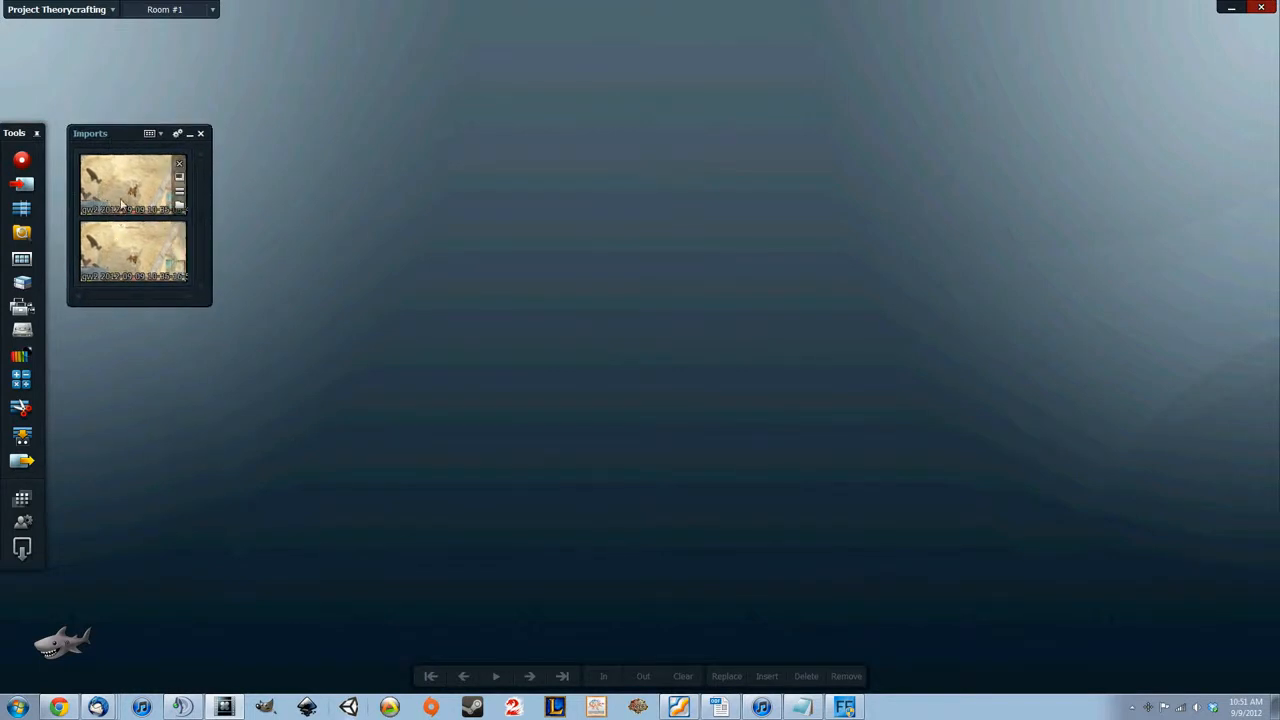
# Open the first imported clip, separate its viewer from its timeline, and stretch the timeline wide beneath the viewer
pyautogui.moveTo(120, 235)
pyautogui.moveTo(160, 203)
pyautogui.click(179, 191)
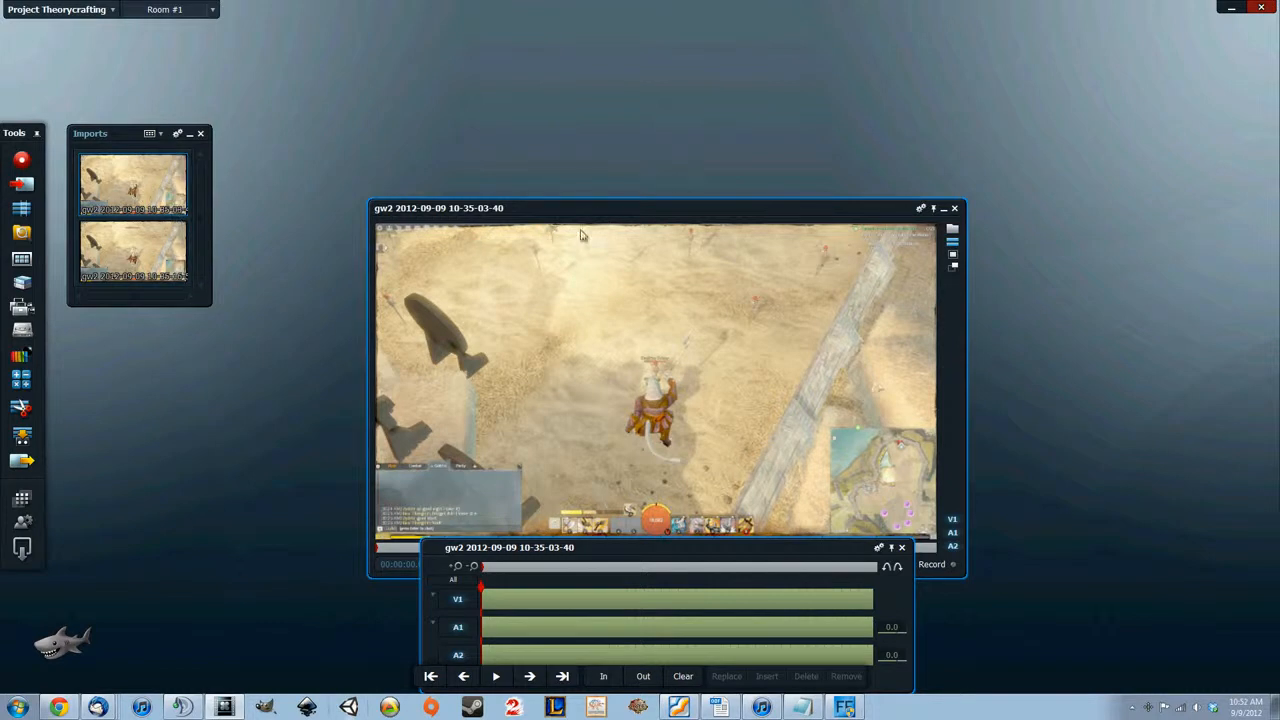
pyautogui.moveTo(611, 208); pyautogui.dragTo(734, 54)
pyautogui.moveTo(675, 560); pyautogui.dragTo(347, 469)
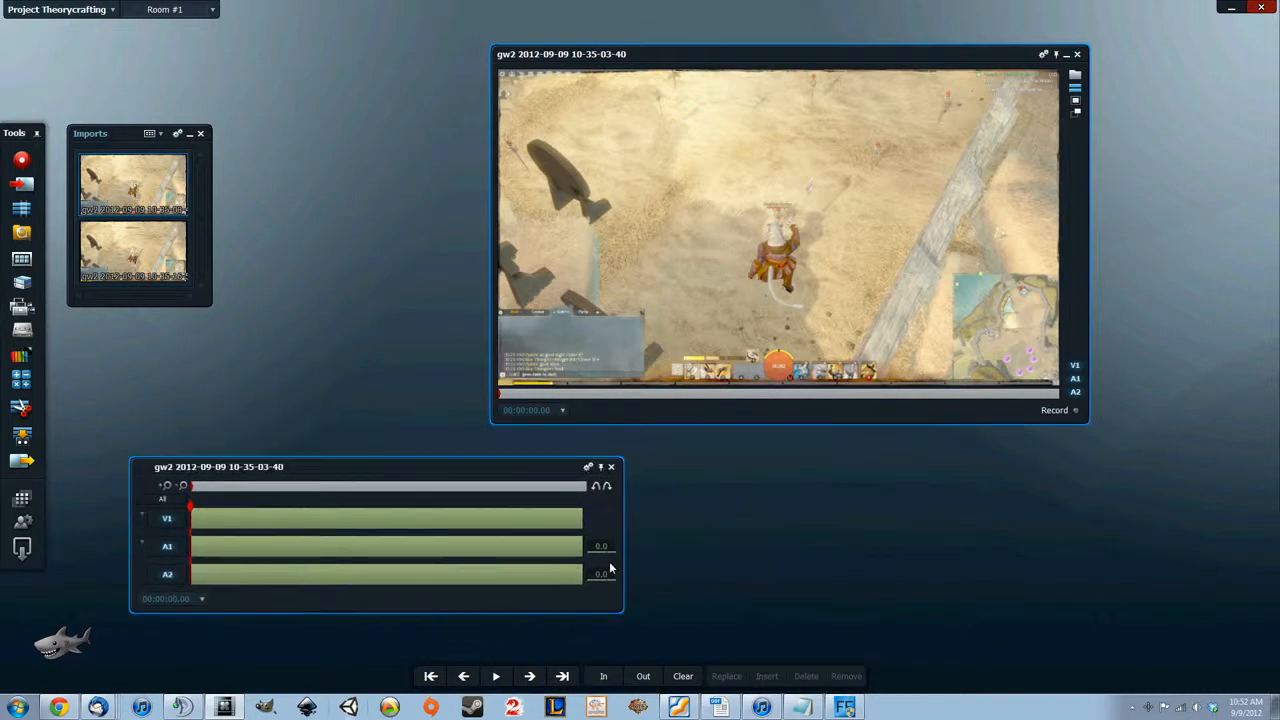
pyautogui.moveTo(623, 530); pyautogui.dragTo(1143, 547)
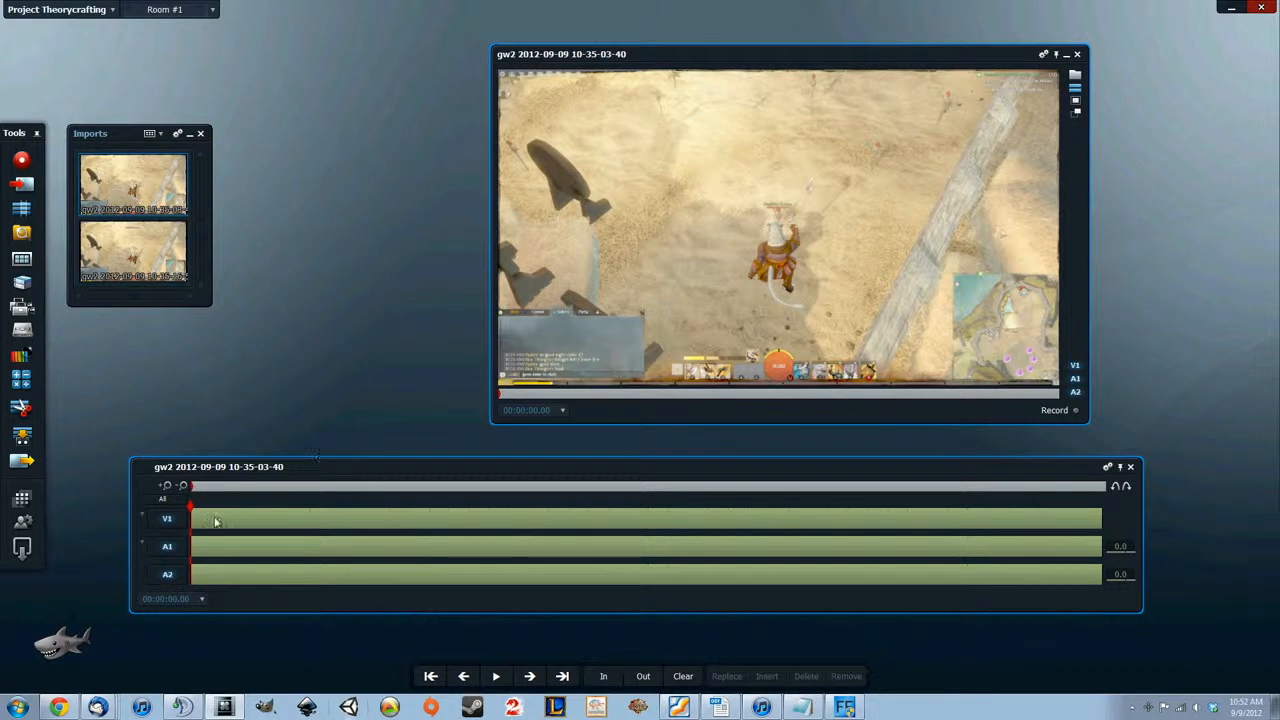
# Widen the first clip's timeline further and scrub through the footage to 00:00:03.02
pyautogui.moveTo(191, 513); pyautogui.dragTo(393, 535)
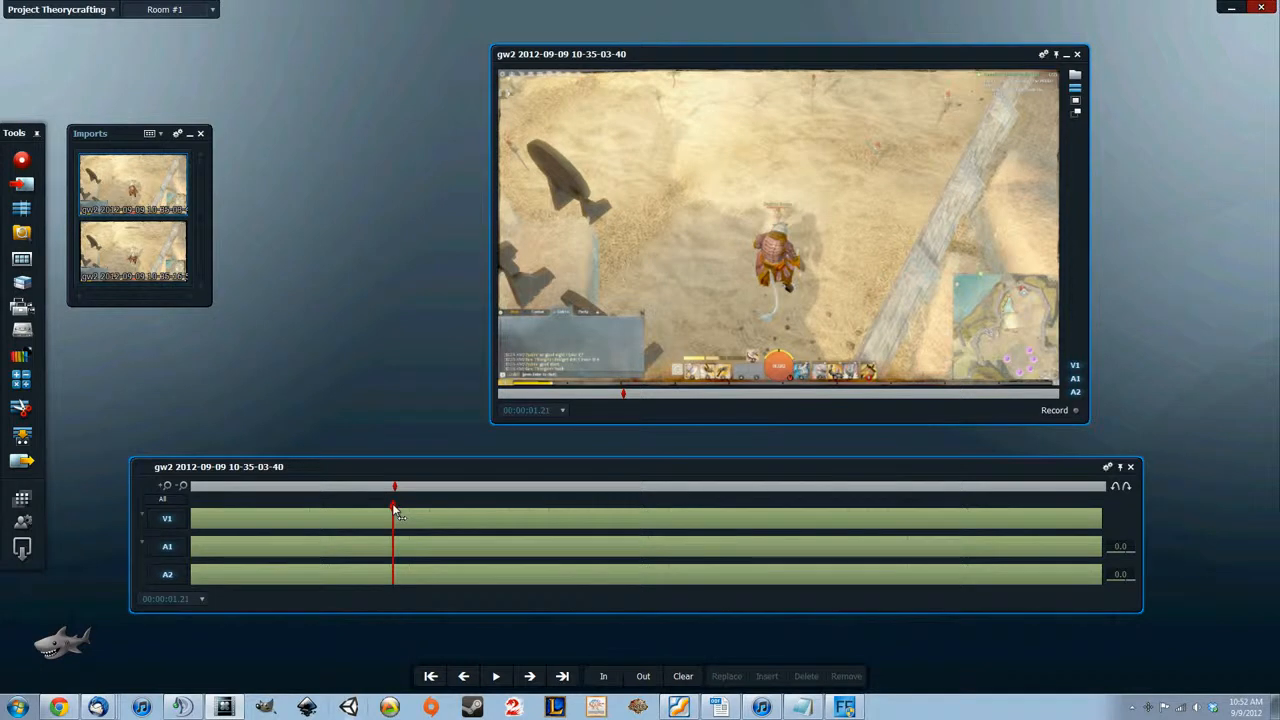
pyautogui.moveTo(446, 467); pyautogui.dragTo(388, 461)
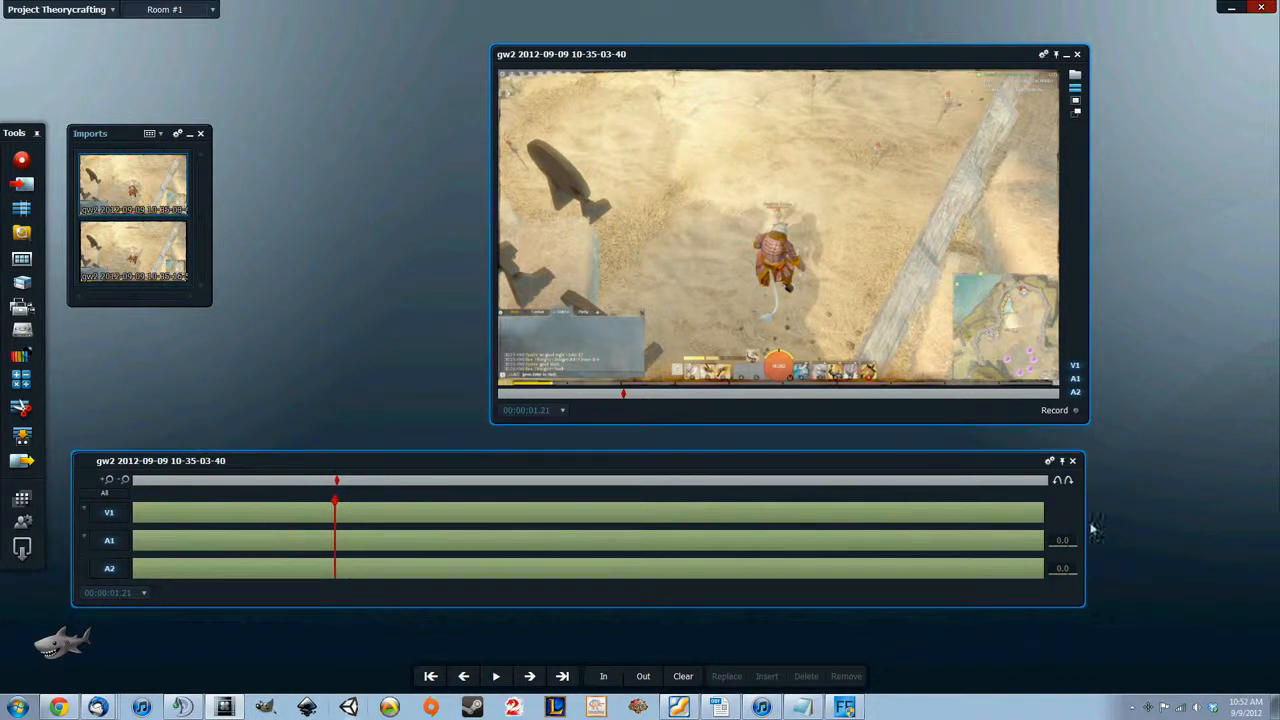
pyautogui.moveTo(1082, 519); pyautogui.dragTo(1214, 519)
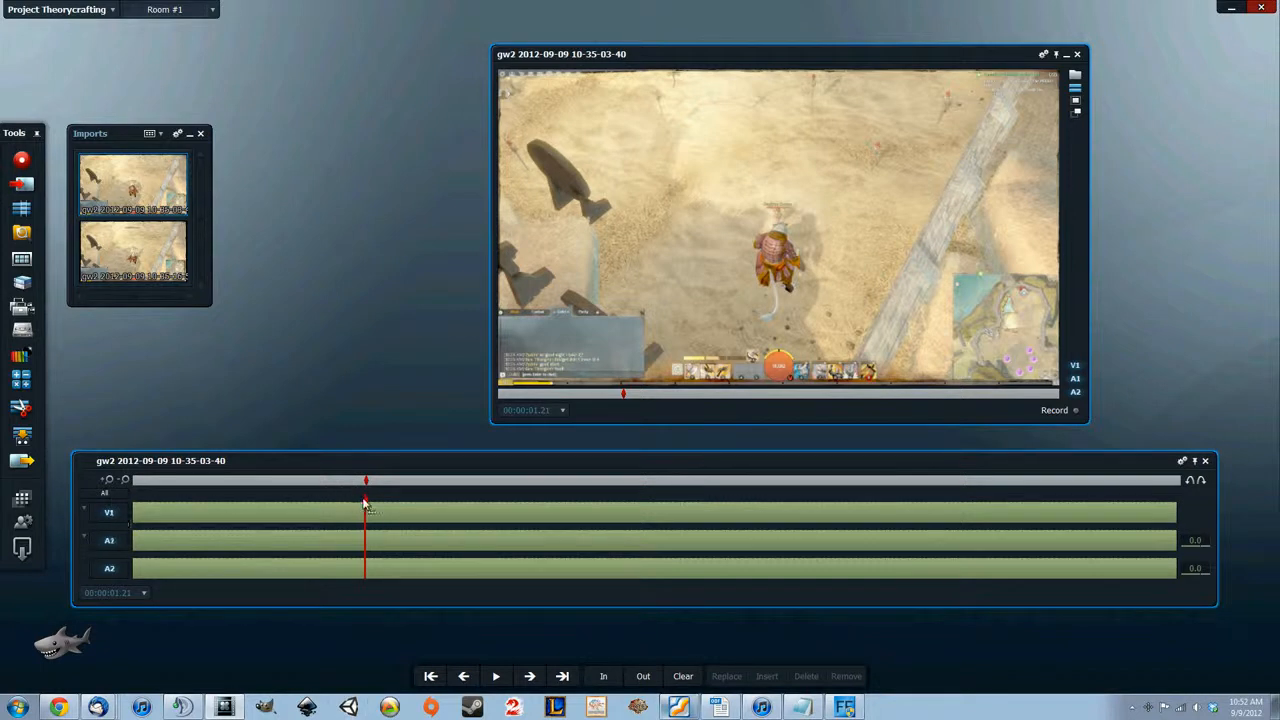
pyautogui.moveTo(363, 501); pyautogui.dragTo(286, 528)
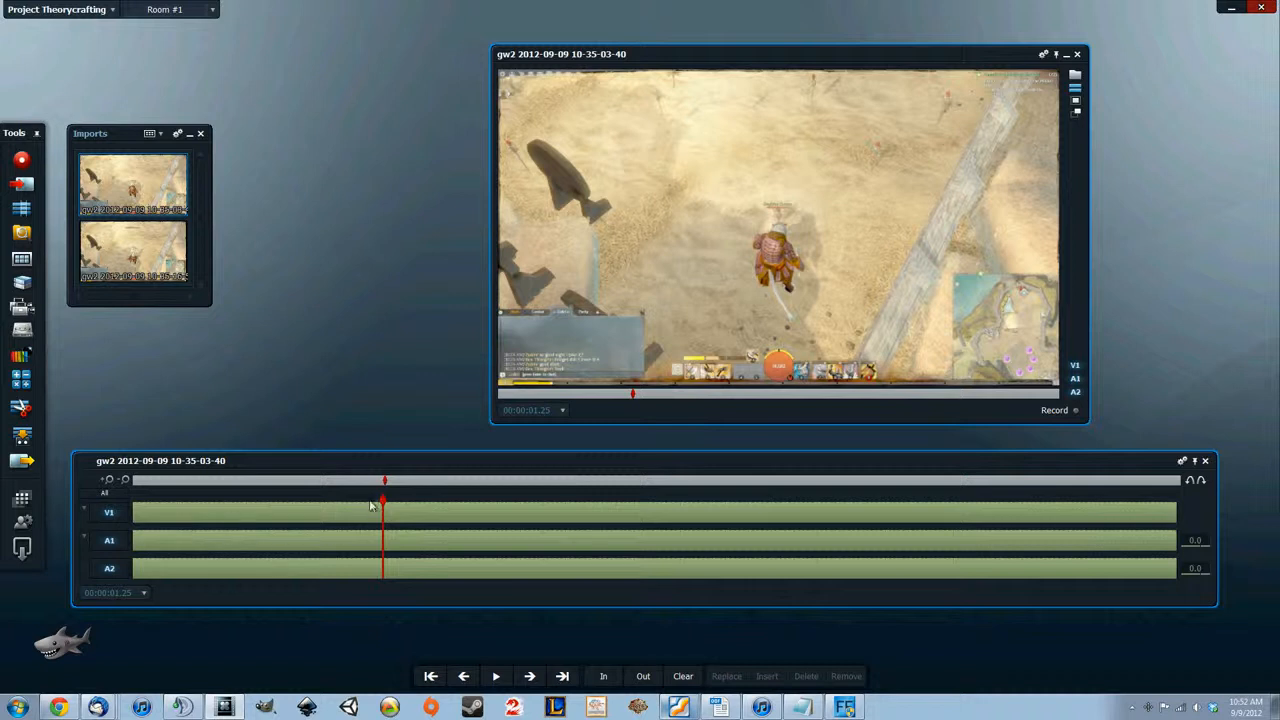
pyautogui.moveTo(383, 500)
pyautogui.mouseDown()
pyautogui.moveTo(191, 506)
pyautogui.moveTo(552, 526)
pyautogui.mouseUp()
# Enlarge the first clip's viewer and move its timeline down so the two do not overlap
pyautogui.moveTo(841, 60); pyautogui.dragTo(843, 109)
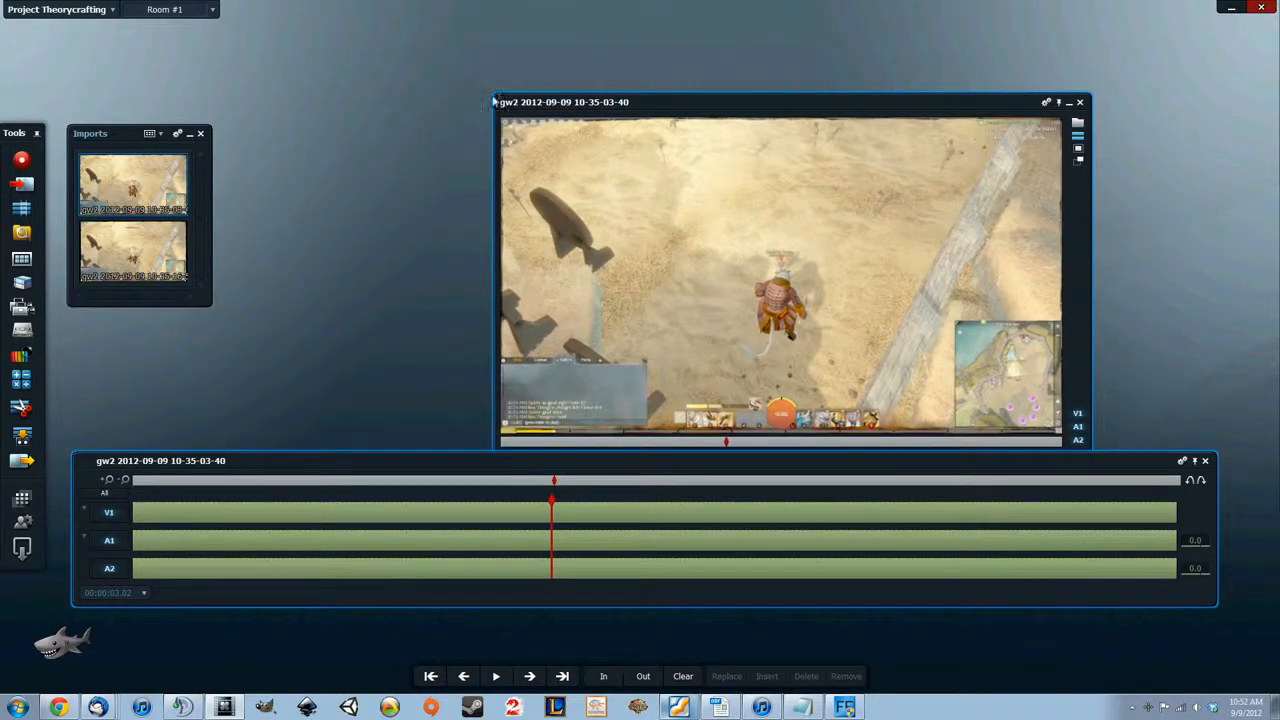
pyautogui.moveTo(496, 97); pyautogui.dragTo(424, 27)
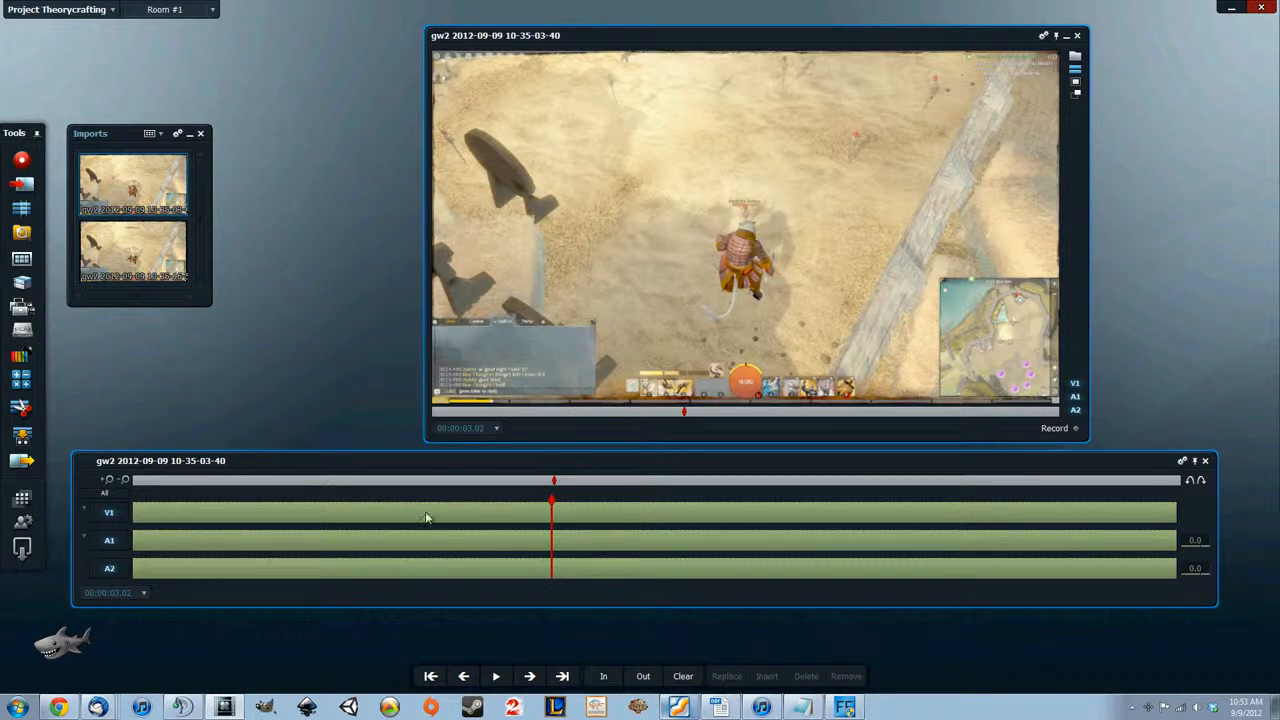
pyautogui.moveTo(538, 464); pyautogui.dragTo(589, 503)
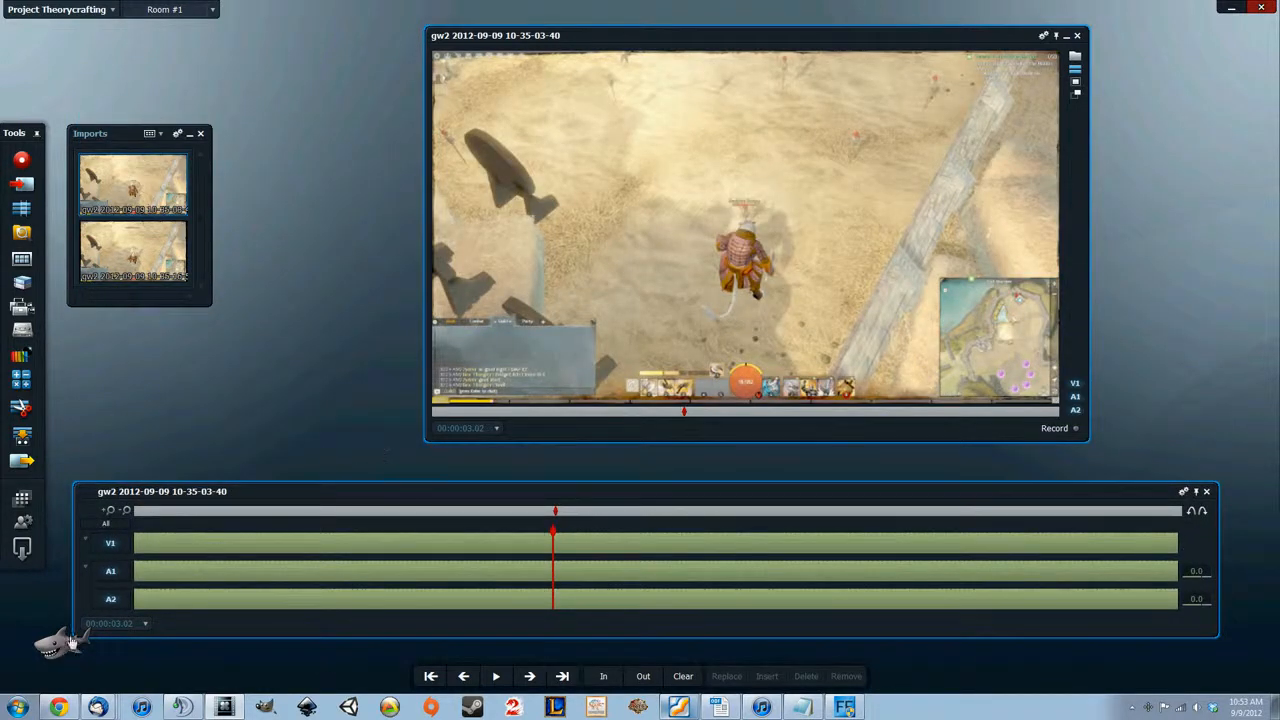
pyautogui.moveTo(66, 640); pyautogui.dragTo(367, 393)
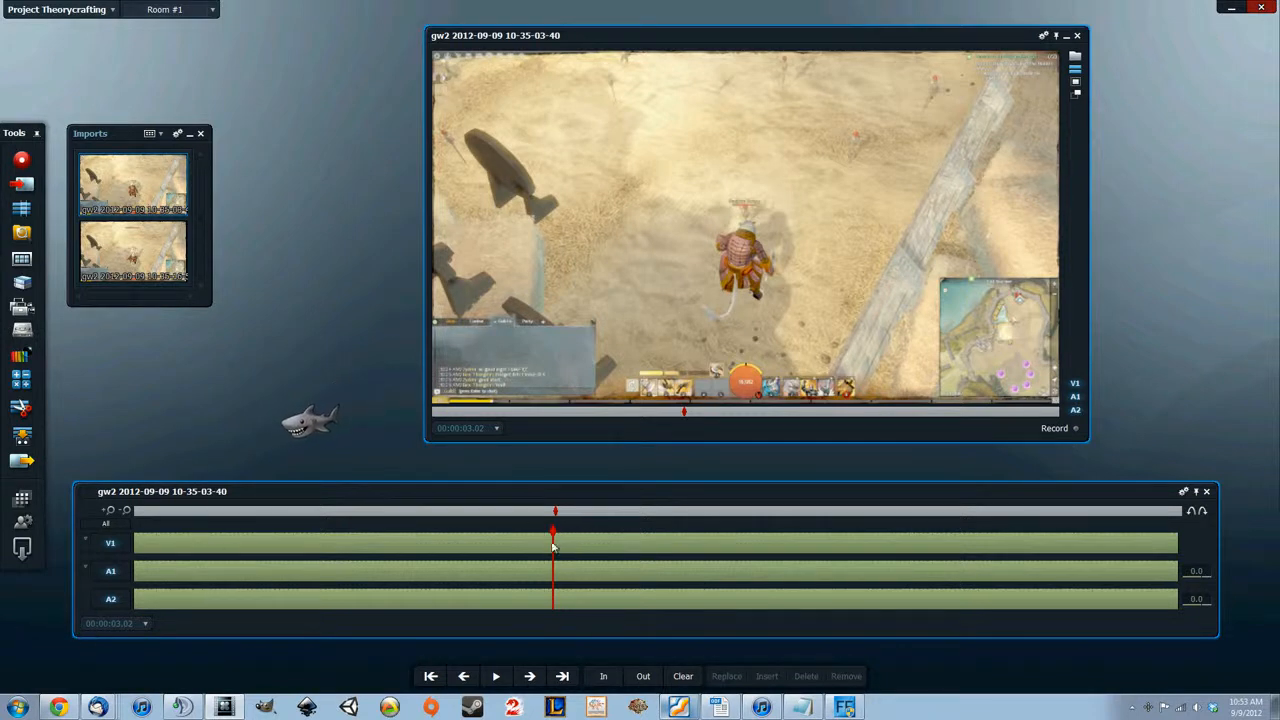
# Mark the first clip's in point at 00:00:03.26, clearing the first mark and setting it again
pyautogui.moveTo(557, 535); pyautogui.dragTo(655, 536)
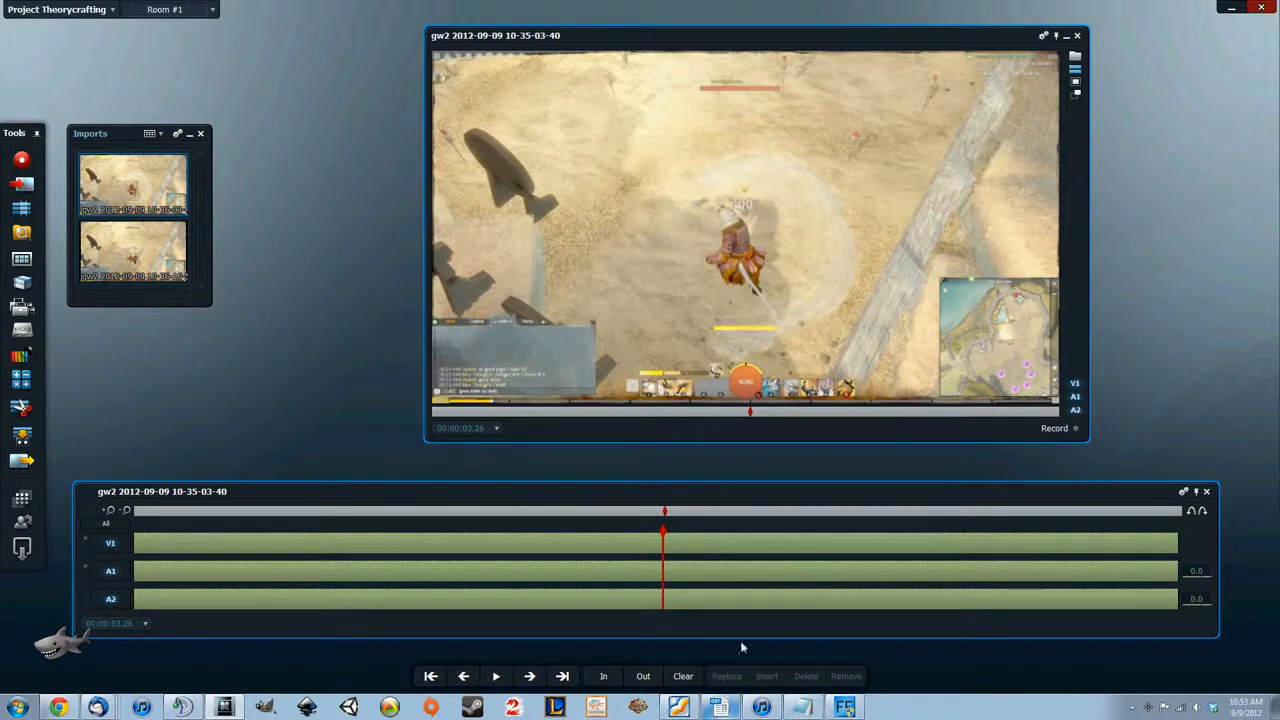
pyautogui.press('i')
pyautogui.click(683, 680)
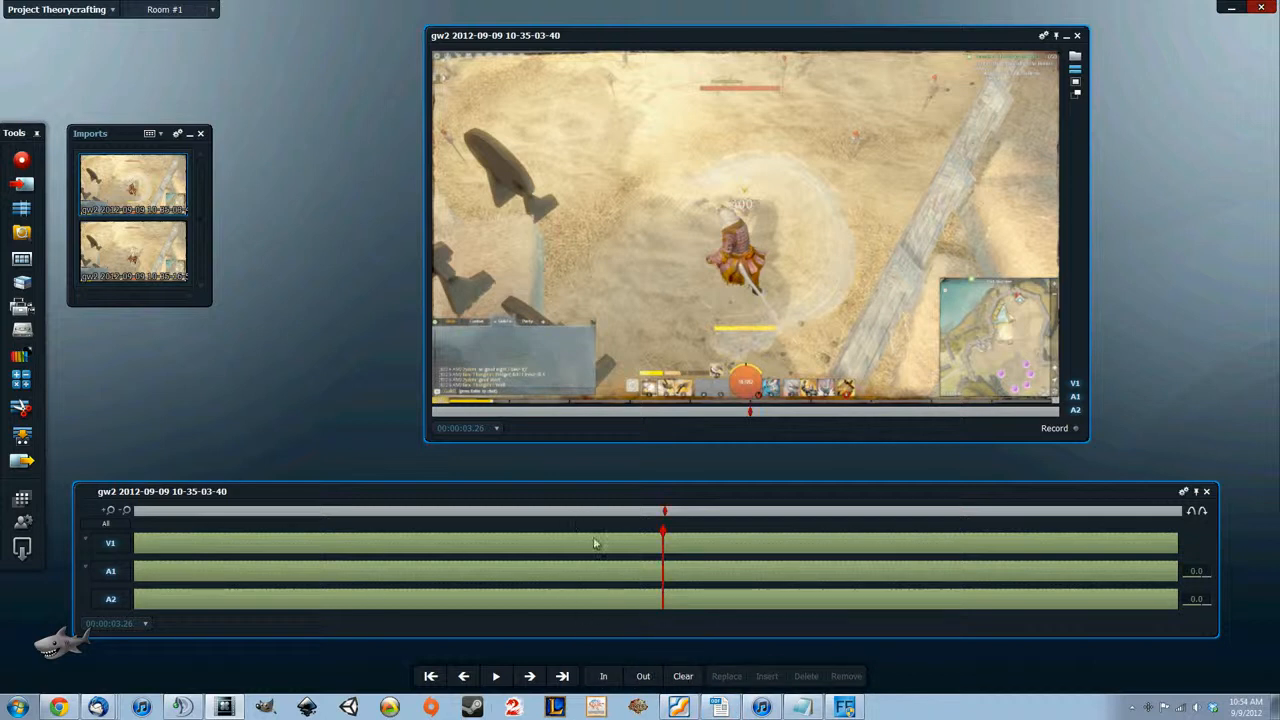
pyautogui.press('i')
# Mark the first clip's out point at 00:00:04.22 and close the clip
pyautogui.moveTo(668, 537); pyautogui.dragTo(797, 535)
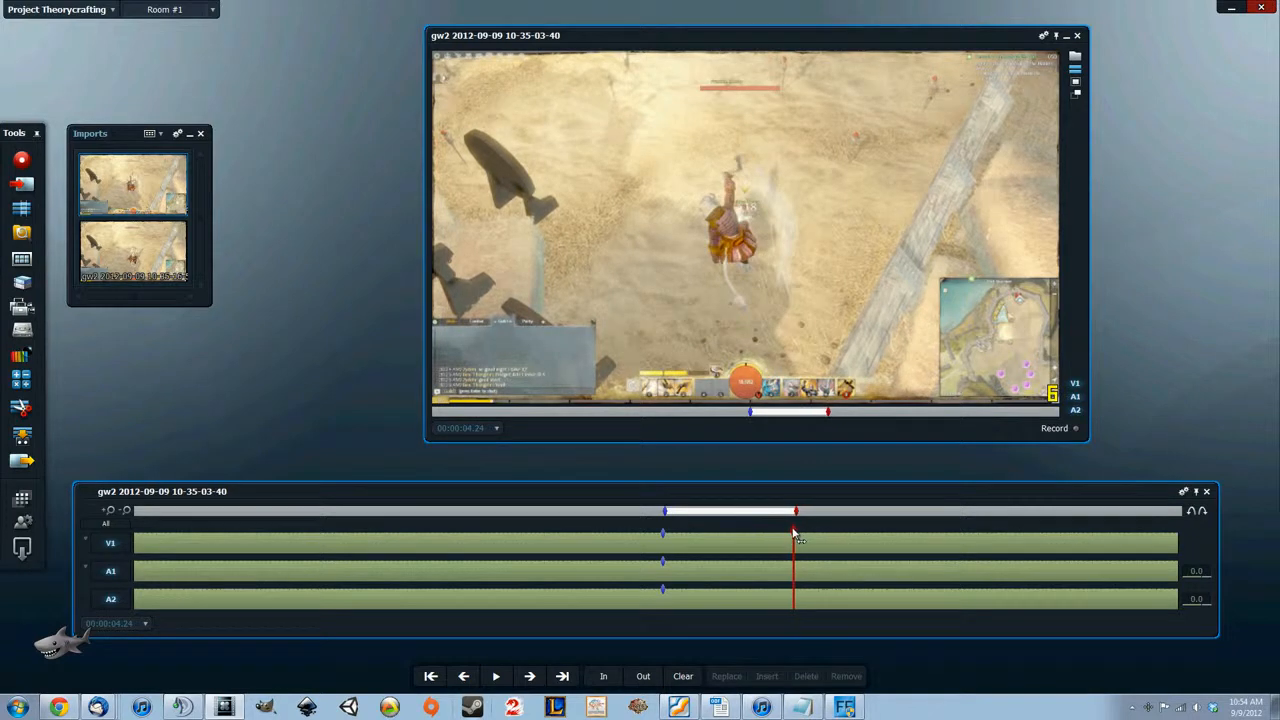
pyautogui.press('Left')
pyautogui.press('Left')
pyautogui.press('Left')
pyautogui.press('Left')
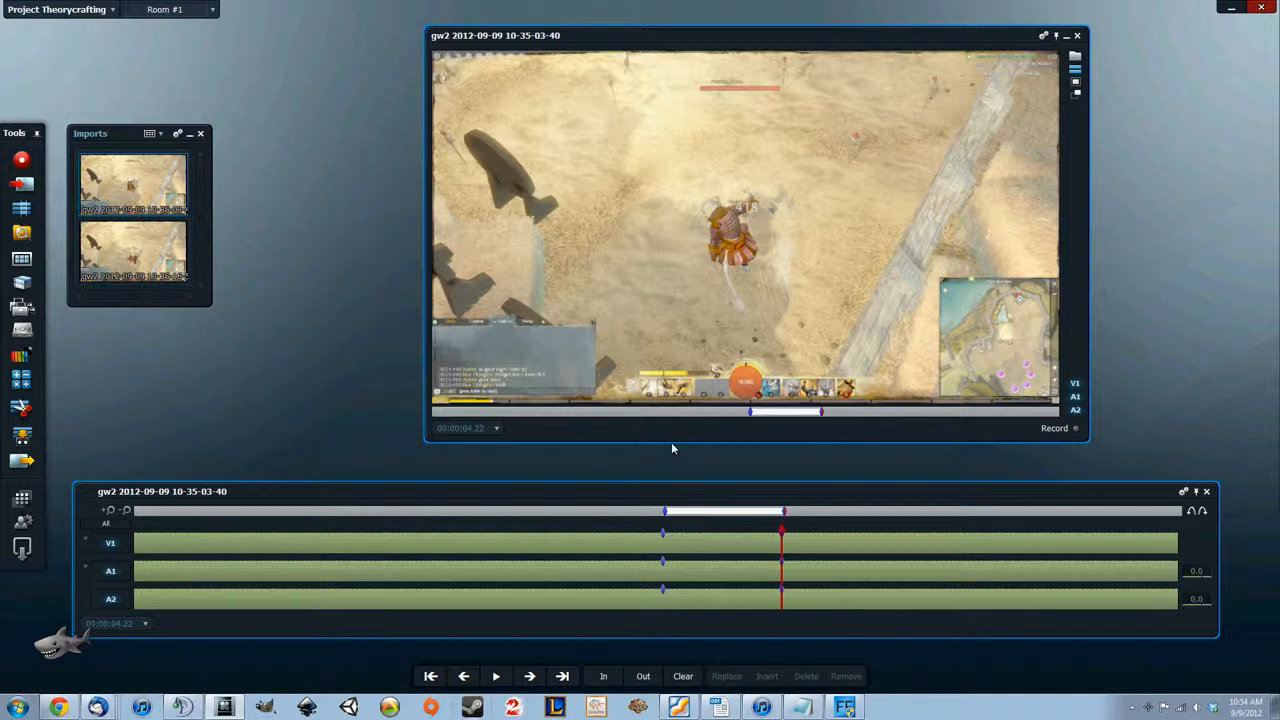
pyautogui.click(1077, 35)
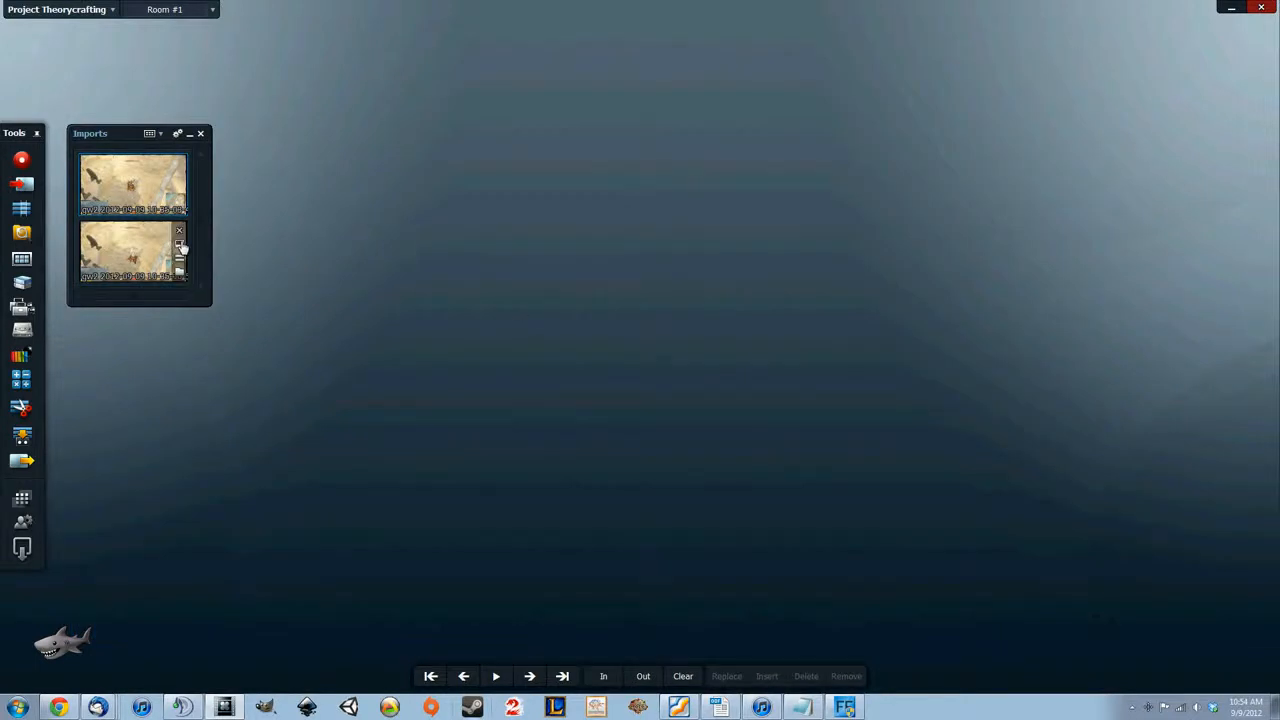
pyautogui.doubleClick(180, 250)
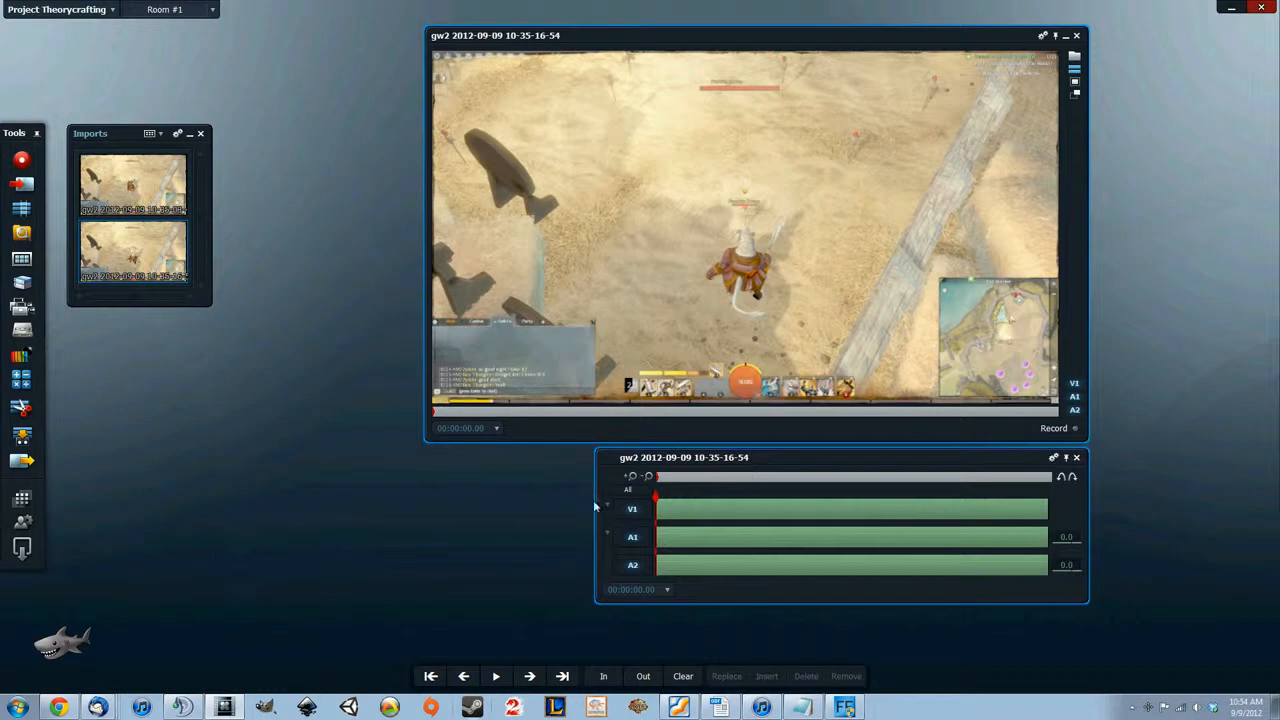
pyautogui.moveTo(597, 500); pyautogui.dragTo(124, 500)
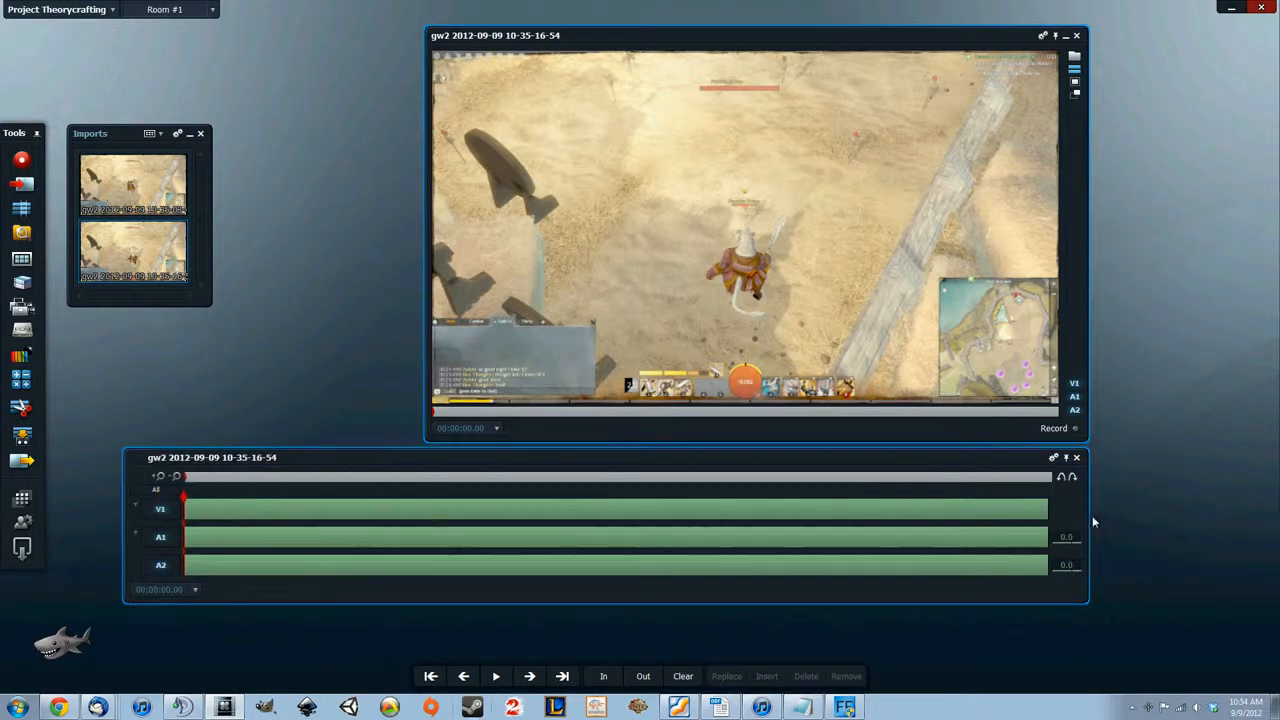
pyautogui.moveTo(1088, 515); pyautogui.dragTo(1277, 515)
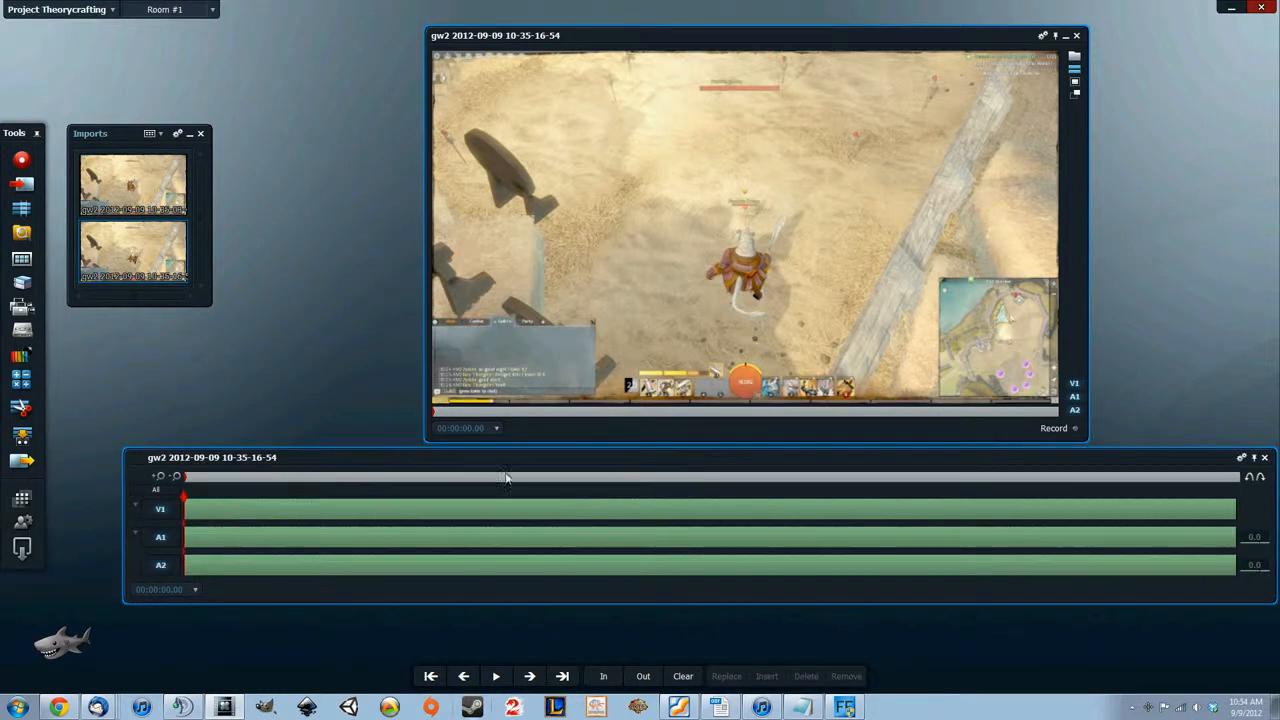
# Mark the second clip's in point at 00:00:02.27
pyautogui.moveTo(184, 500); pyautogui.dragTo(651, 482)
pyautogui.press('Left')
pyautogui.press('Left')
pyautogui.press('Left')
pyautogui.press('Left')
pyautogui.press('Right')
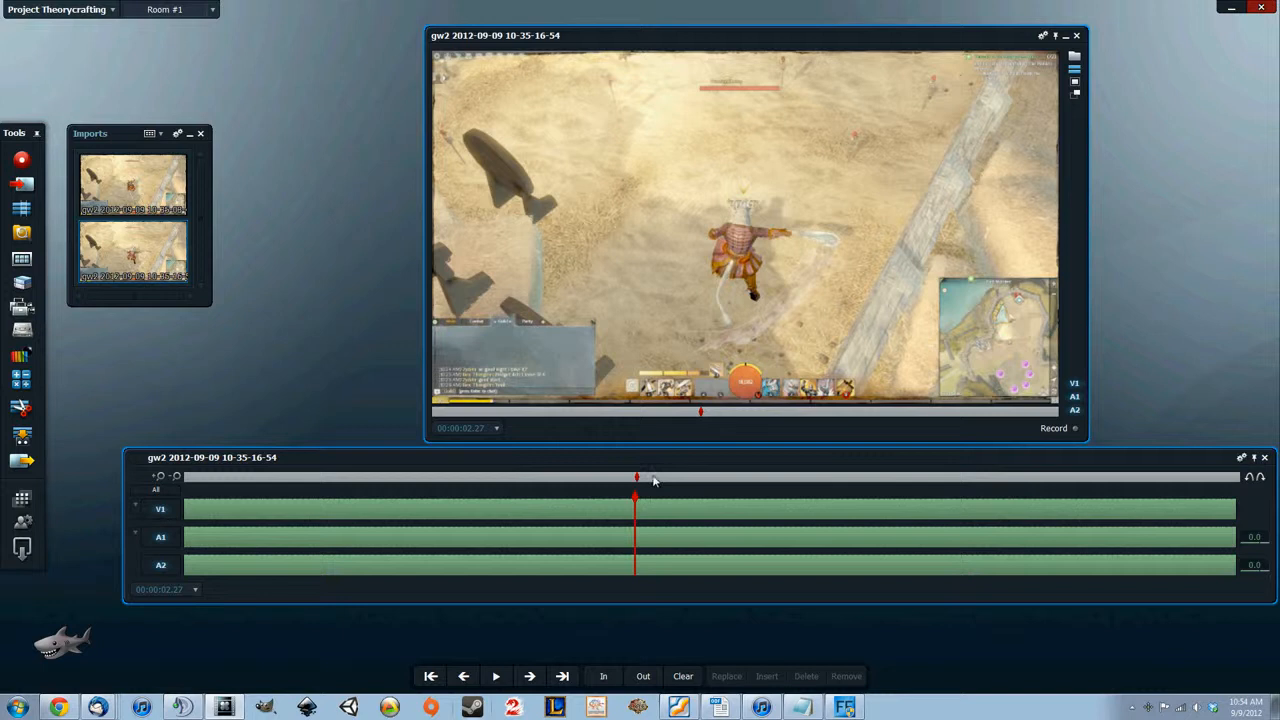
pyautogui.press('i')
# Mark the second clip's out point at 00:00:04.11 and close the clip
pyautogui.moveTo(641, 503); pyautogui.dragTo(866, 512)
pyautogui.press('o')
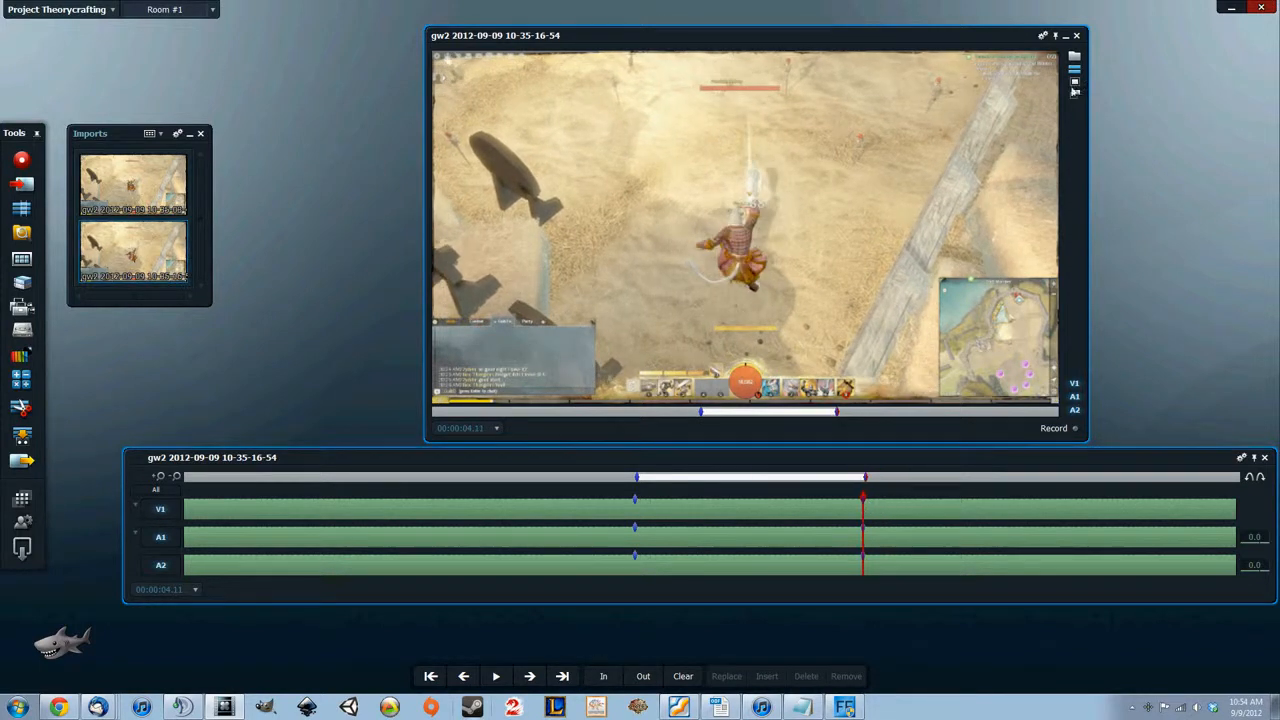
pyautogui.click(1077, 35)
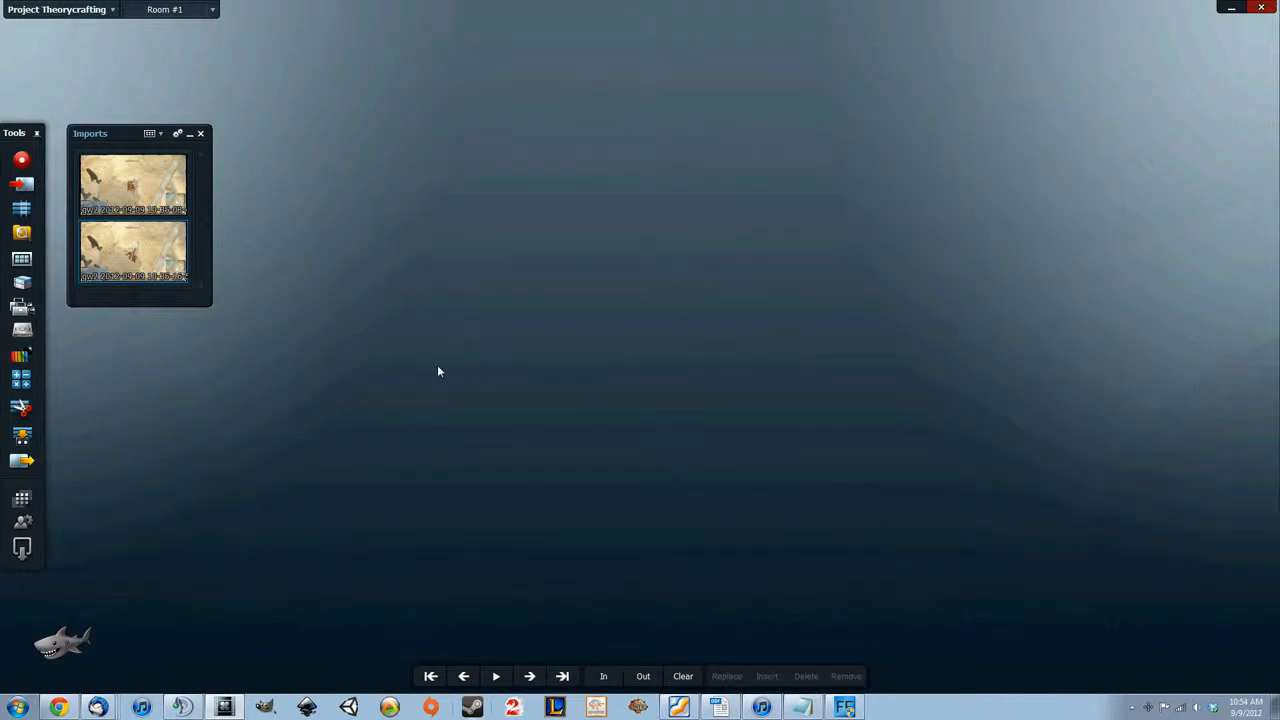
# Create a new empty edit for assembling the marked clips
pyautogui.click(22, 209)
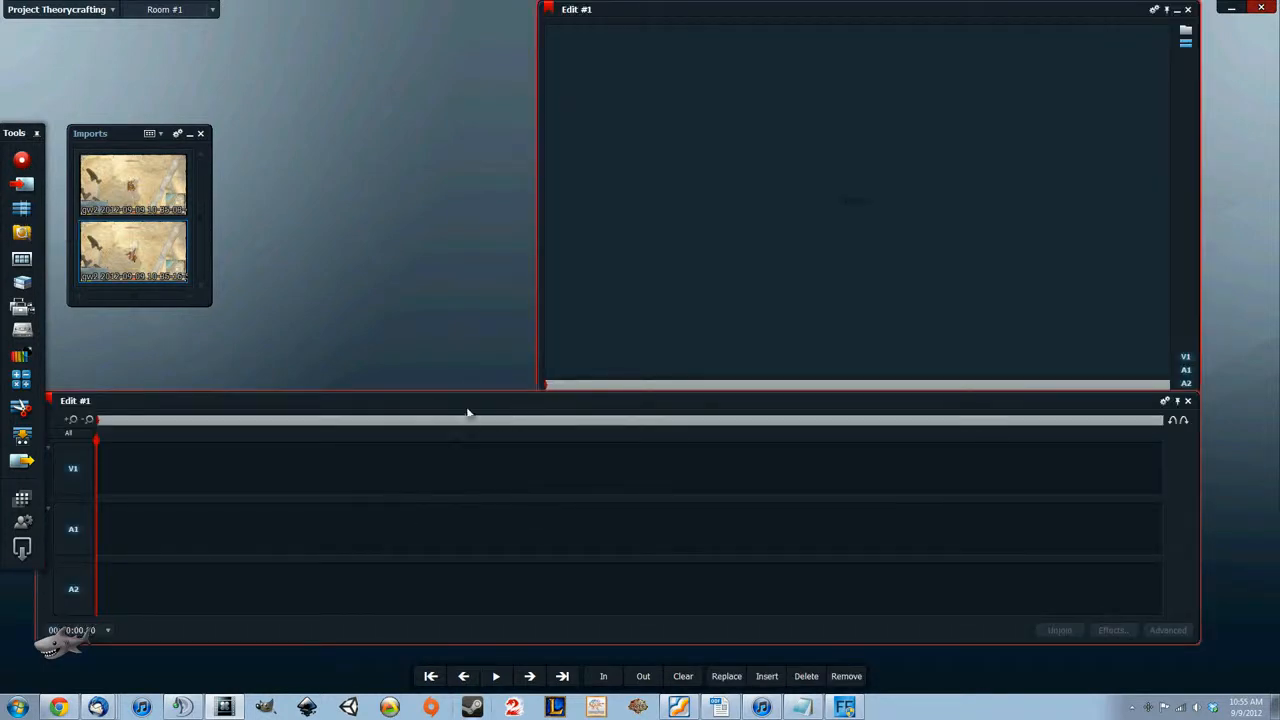
pyautogui.click(99, 507)
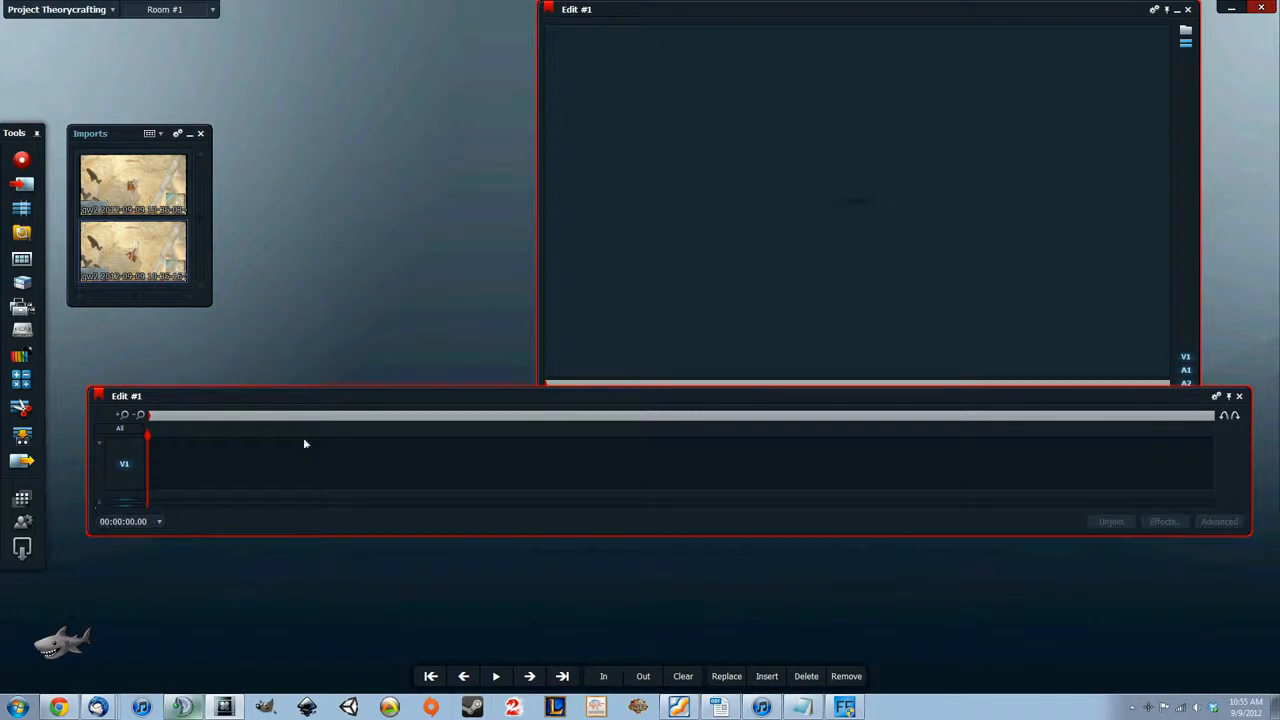
pyautogui.moveTo(469, 395); pyautogui.dragTo(473, 433)
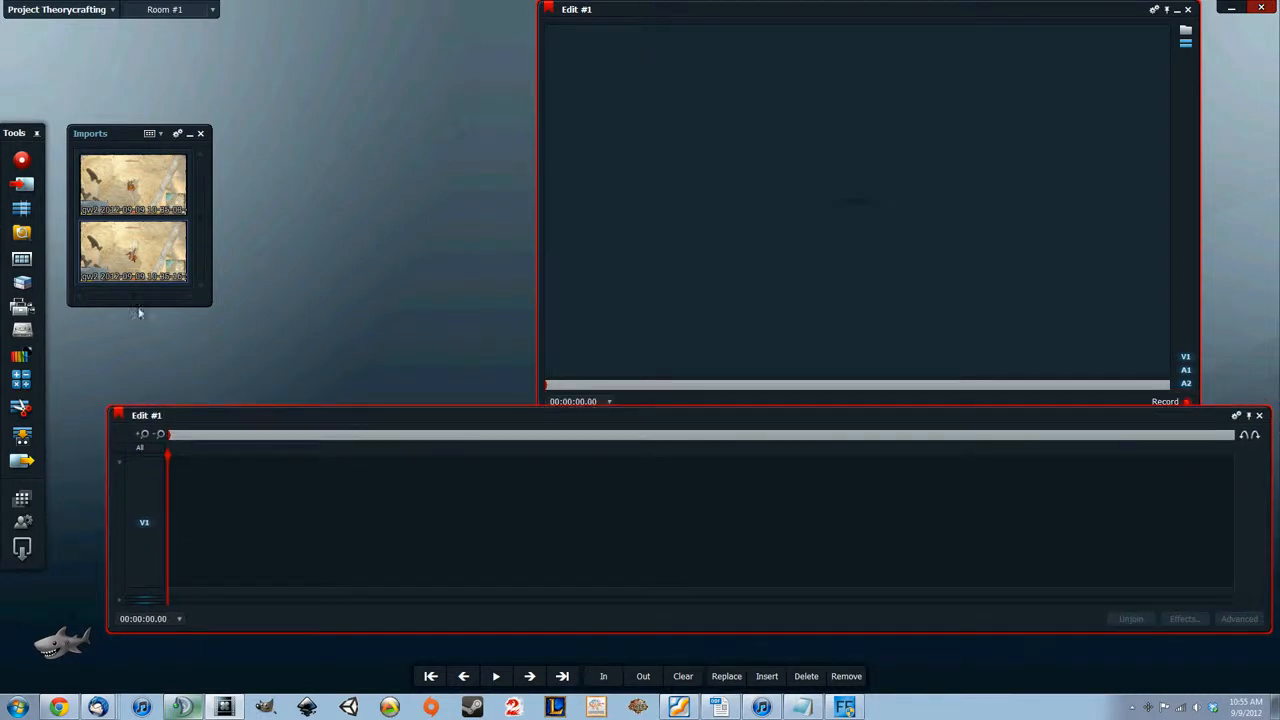
pyautogui.moveTo(115, 203)
pyautogui.moveTo(115, 203); pyautogui.dragTo(243, 517)
pyautogui.press('space')
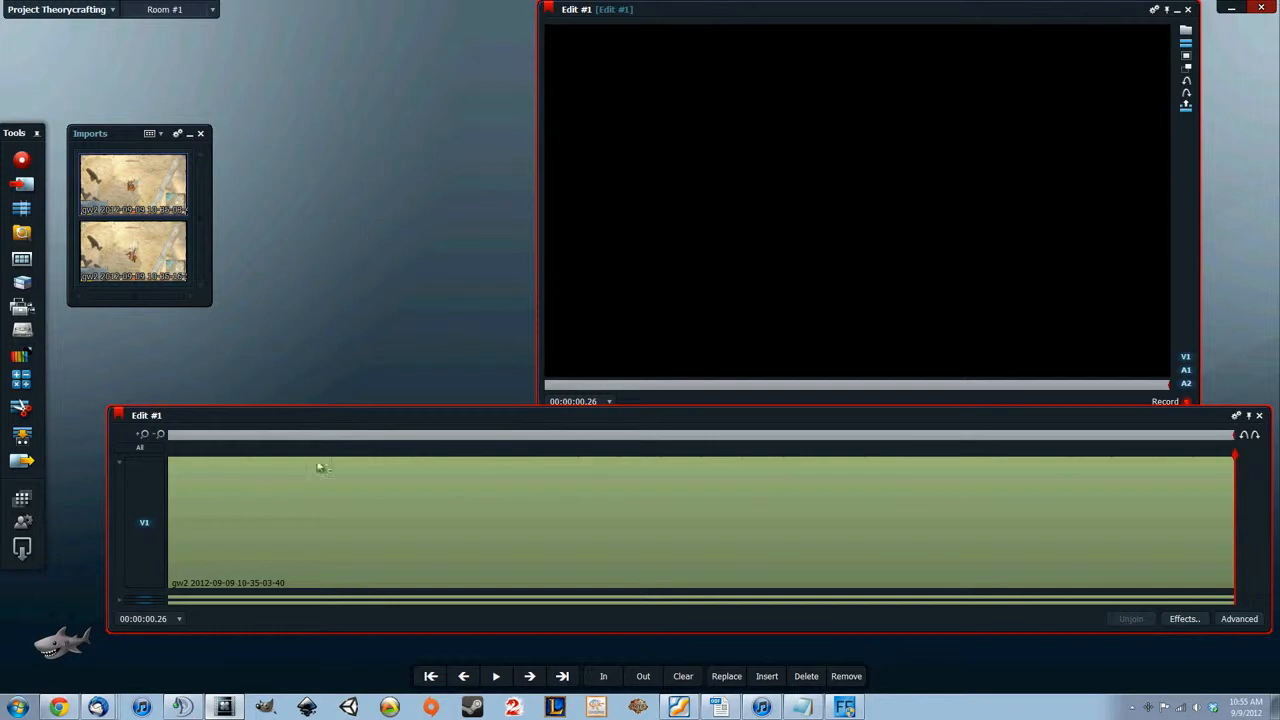
pyautogui.moveTo(1238, 460); pyautogui.dragTo(141, 457)
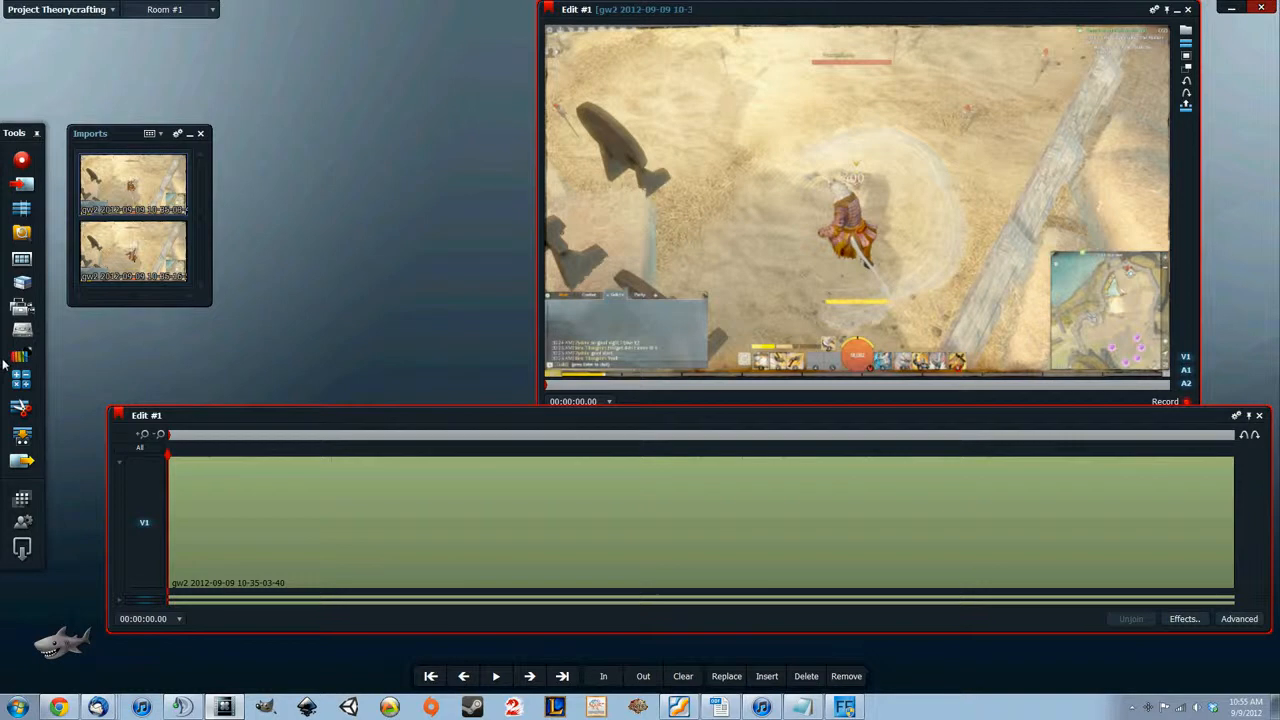
pyautogui.moveTo(170, 462); pyautogui.dragTo(163, 495)
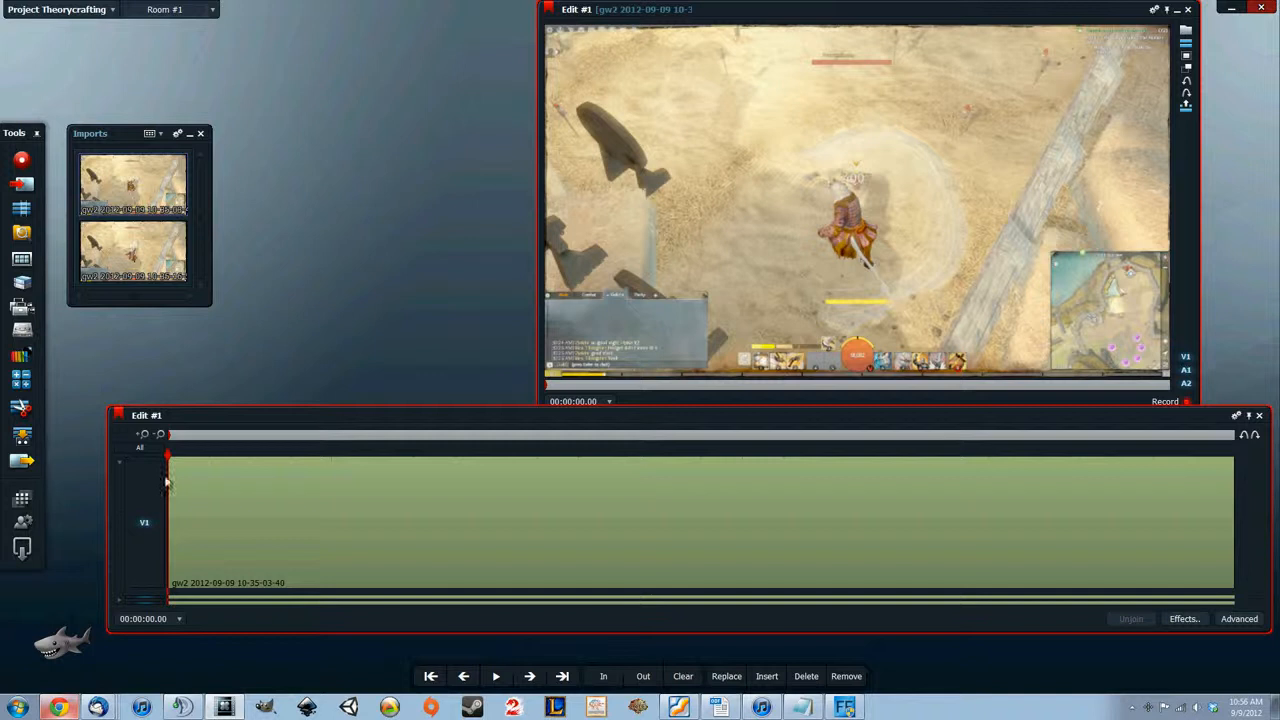
pyautogui.rightClick(120, 439)
pyautogui.click(140, 390)
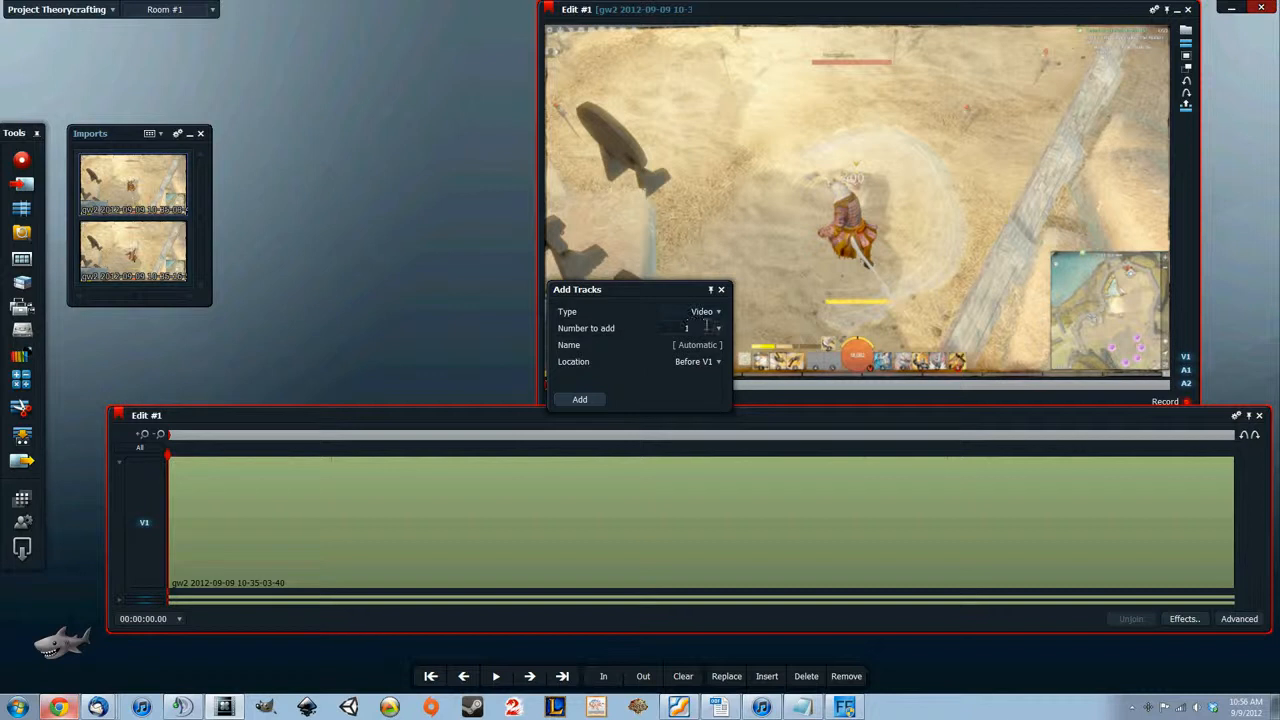
pyautogui.click(594, 399)
pyautogui.moveTo(136, 266); pyautogui.dragTo(192, 484)
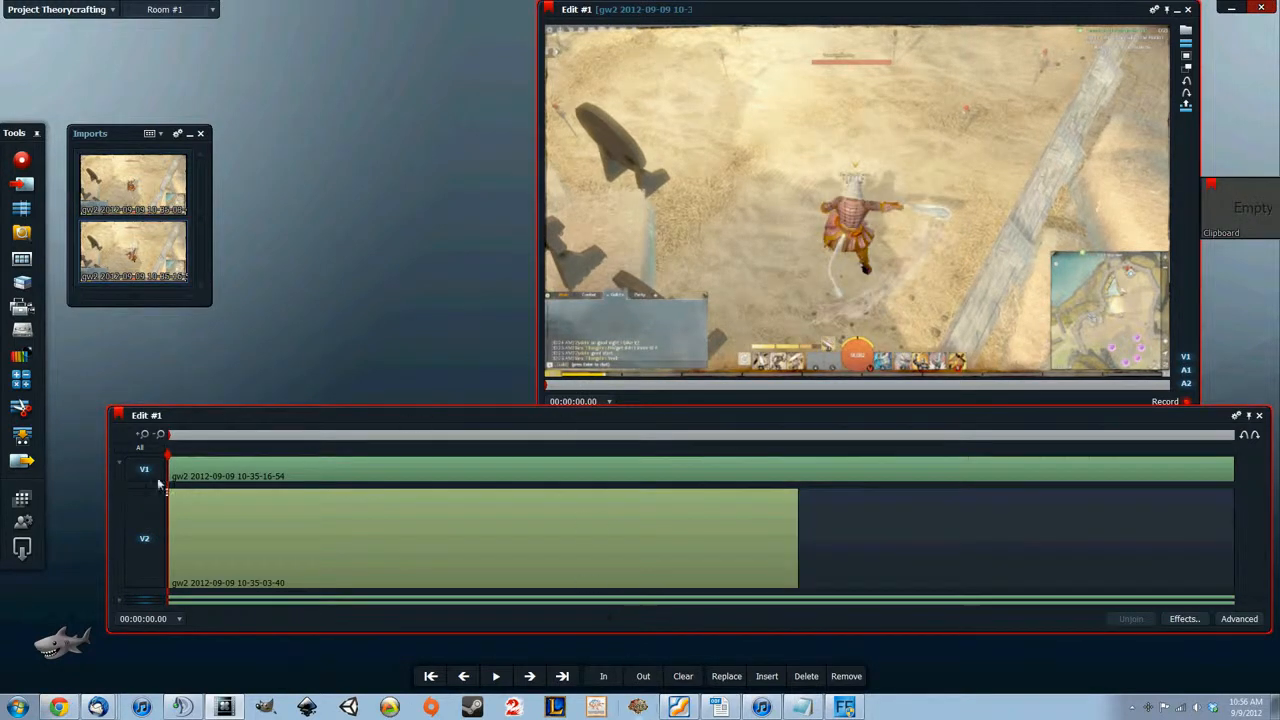
# Scrub through the two stacked clips, and try shifting the upper clip later before undoing that shift
pyautogui.moveTo(168, 458)
pyautogui.mouseDown()
pyautogui.moveTo(500, 474)
pyautogui.moveTo(611, 463)
pyautogui.moveTo(1100, 518)
pyautogui.moveTo(1243, 506)
pyautogui.moveTo(329, 486)
pyautogui.moveTo(440, 494)
pyautogui.moveTo(567, 479)
pyautogui.moveTo(556, 474)
pyautogui.mouseUp()
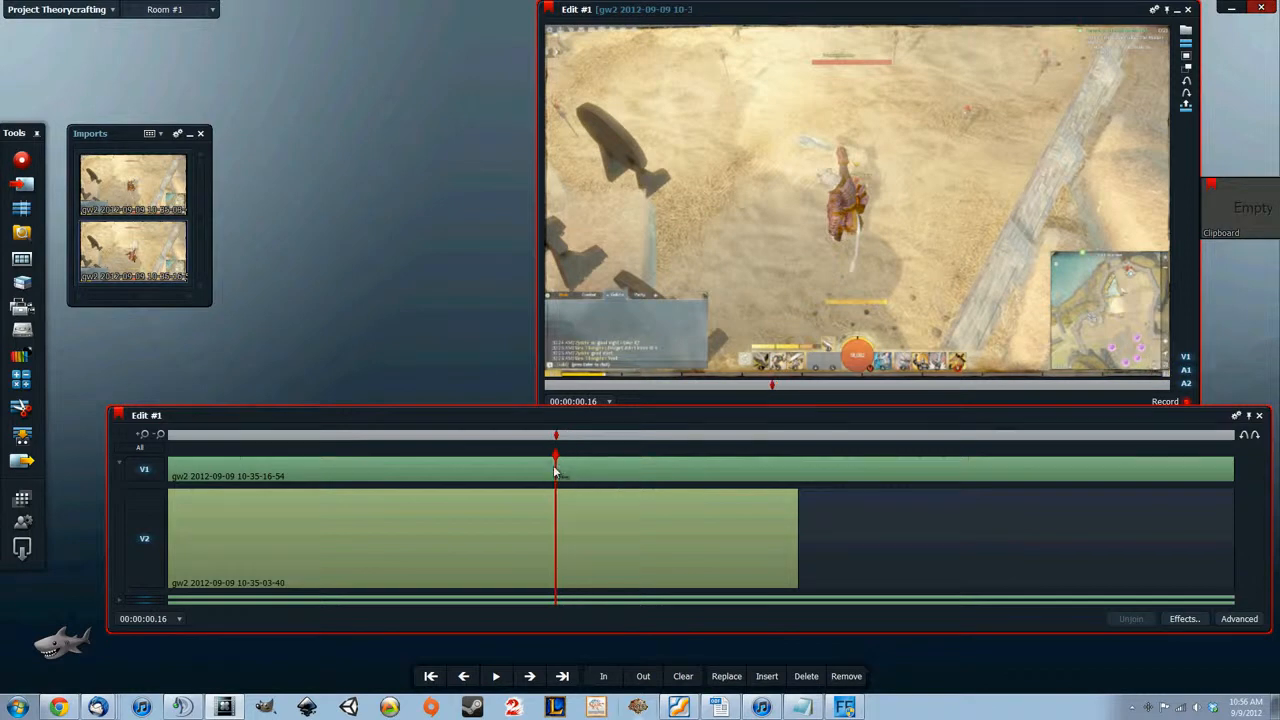
pyautogui.moveTo(558, 460); pyautogui.dragTo(786, 471)
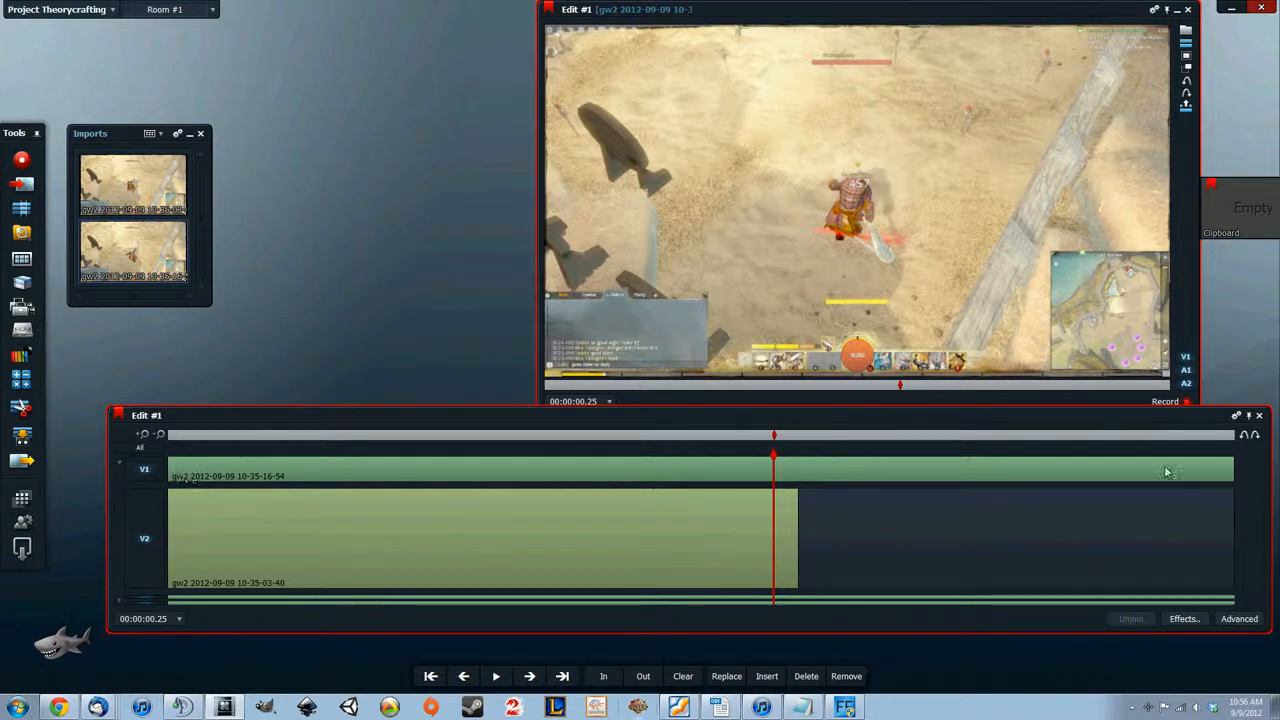
pyautogui.moveTo(779, 460); pyautogui.dragTo(828, 486)
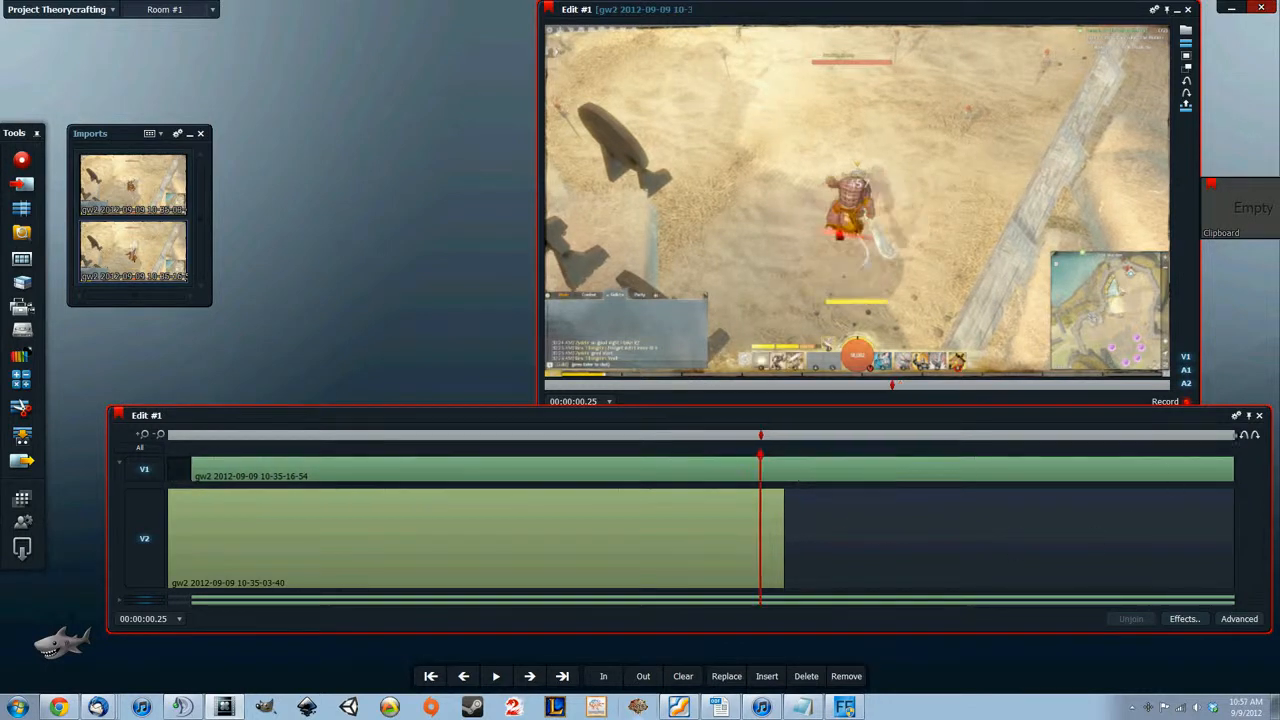
pyautogui.click(1245, 436)
pyautogui.moveTo(775, 456); pyautogui.dragTo(296, 492)
# Move the Edit #1 preview window slightly down and to the left so its title bar clears the screen edge
pyautogui.click(811, 227)
pyautogui.moveTo(740, 13); pyautogui.dragTo(740, 40)
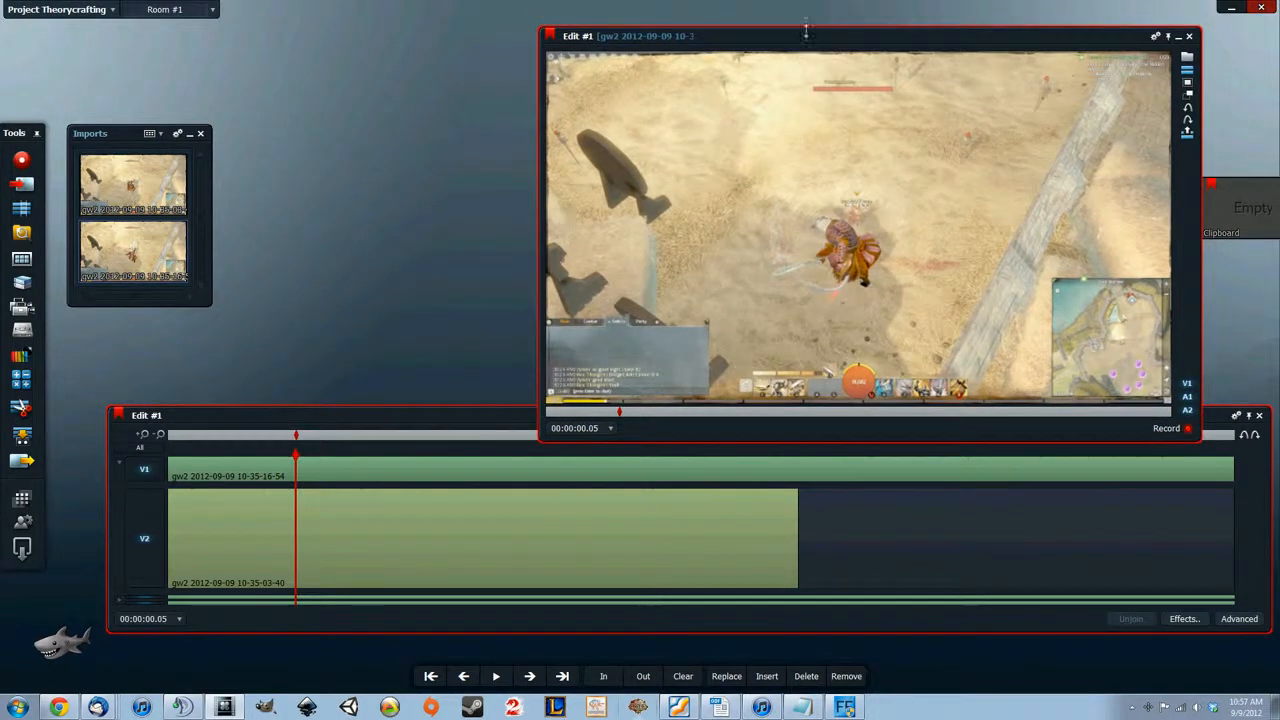
pyautogui.moveTo(812, 41); pyautogui.dragTo(809, 36)
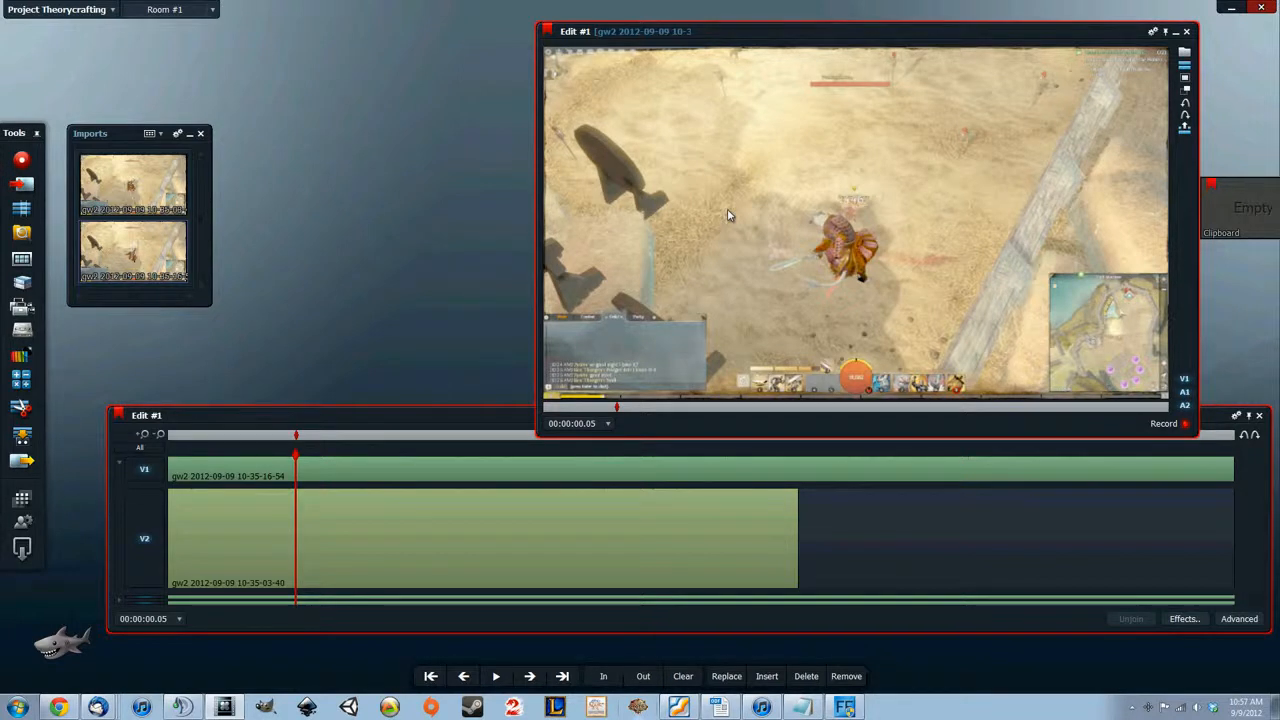
pyautogui.moveTo(772, 35); pyautogui.dragTo(749, 35)
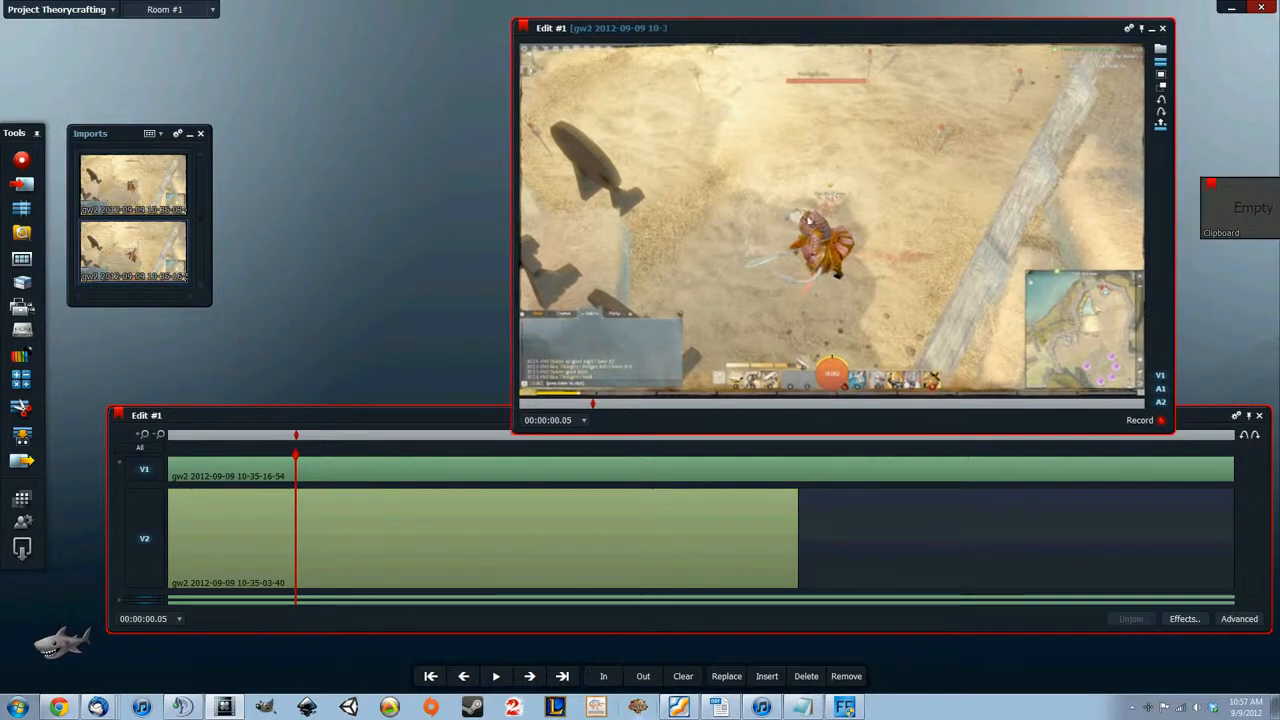
# Examine the Theorycrafting project's details and video settings
pyautogui.click(58, 9)
pyautogui.click(102, 53)
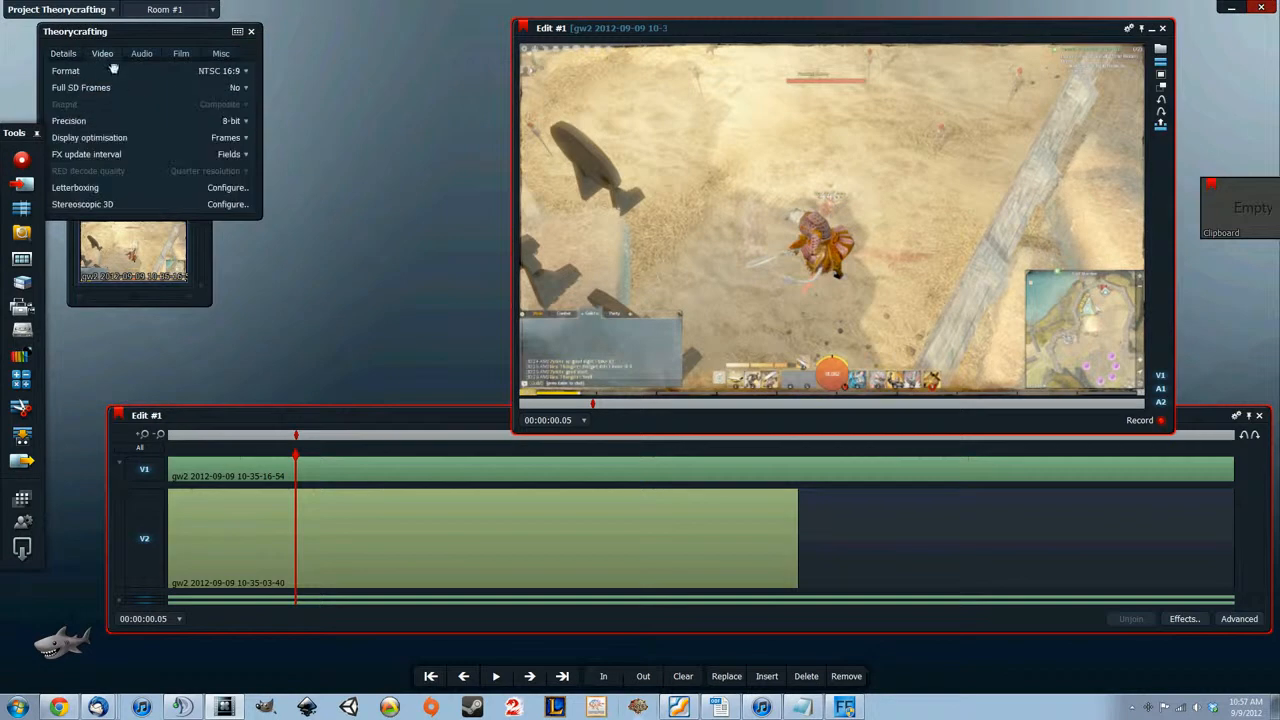
pyautogui.click(251, 31)
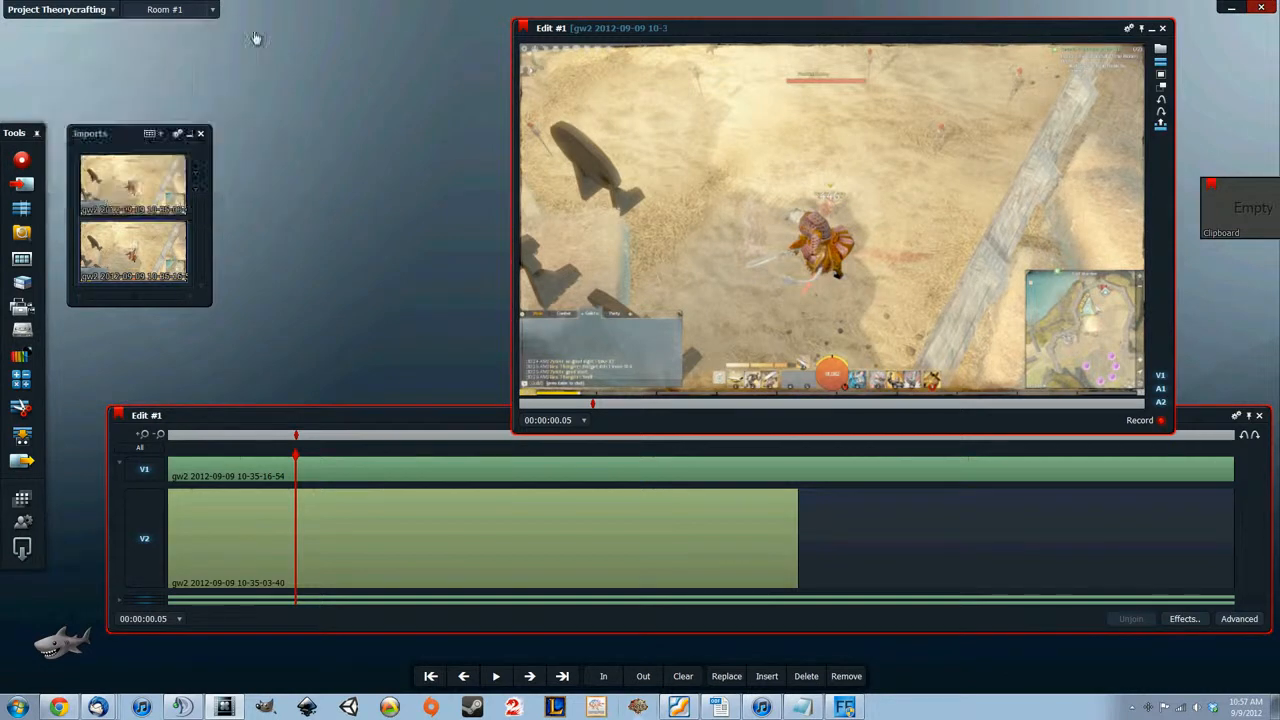
pyautogui.click(63, 15)
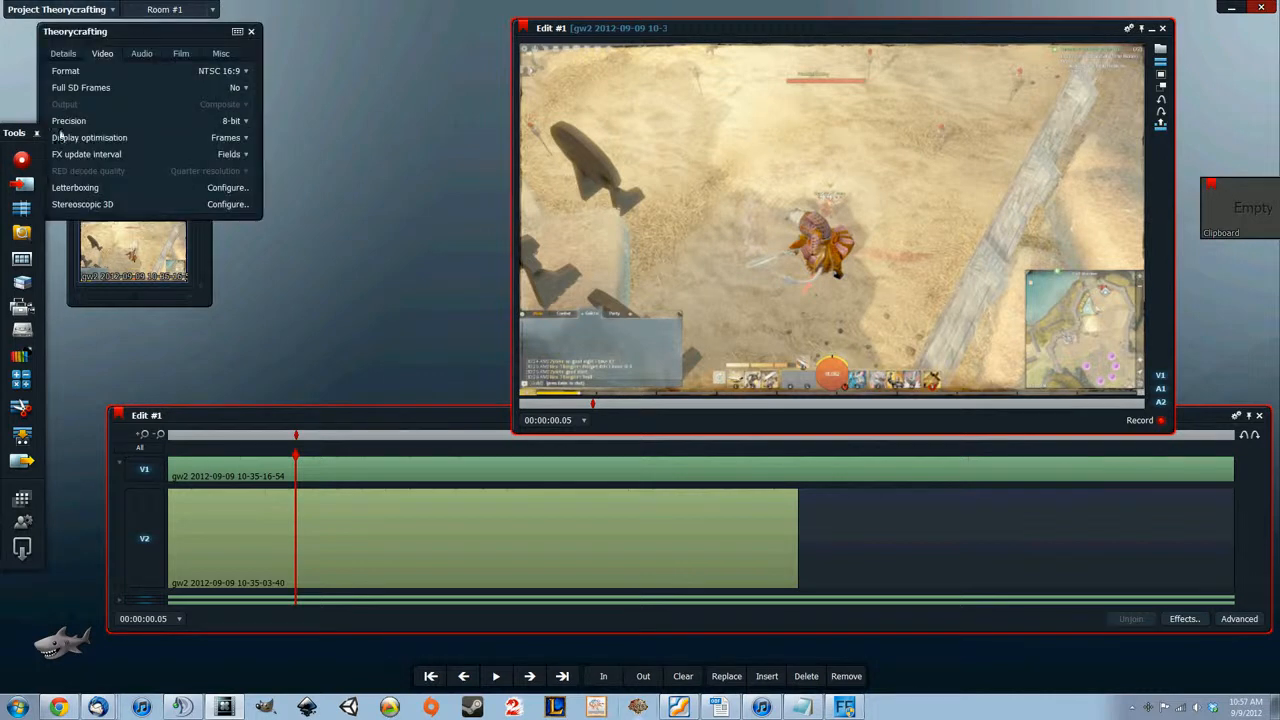
pyautogui.click(59, 55)
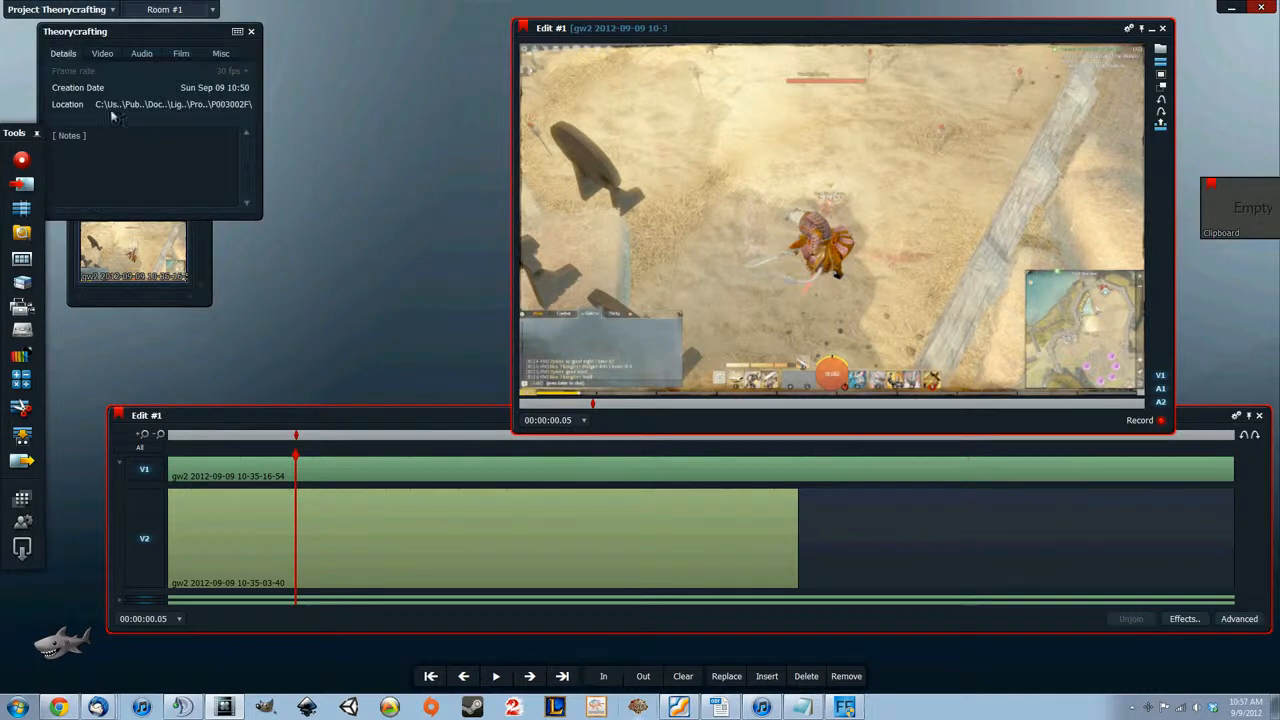
pyautogui.click(100, 54)
# Try the NTSC 4:3 project format, then restore NTSC 16:9 and return to the Edit #1 timeline
pyautogui.click(222, 71)
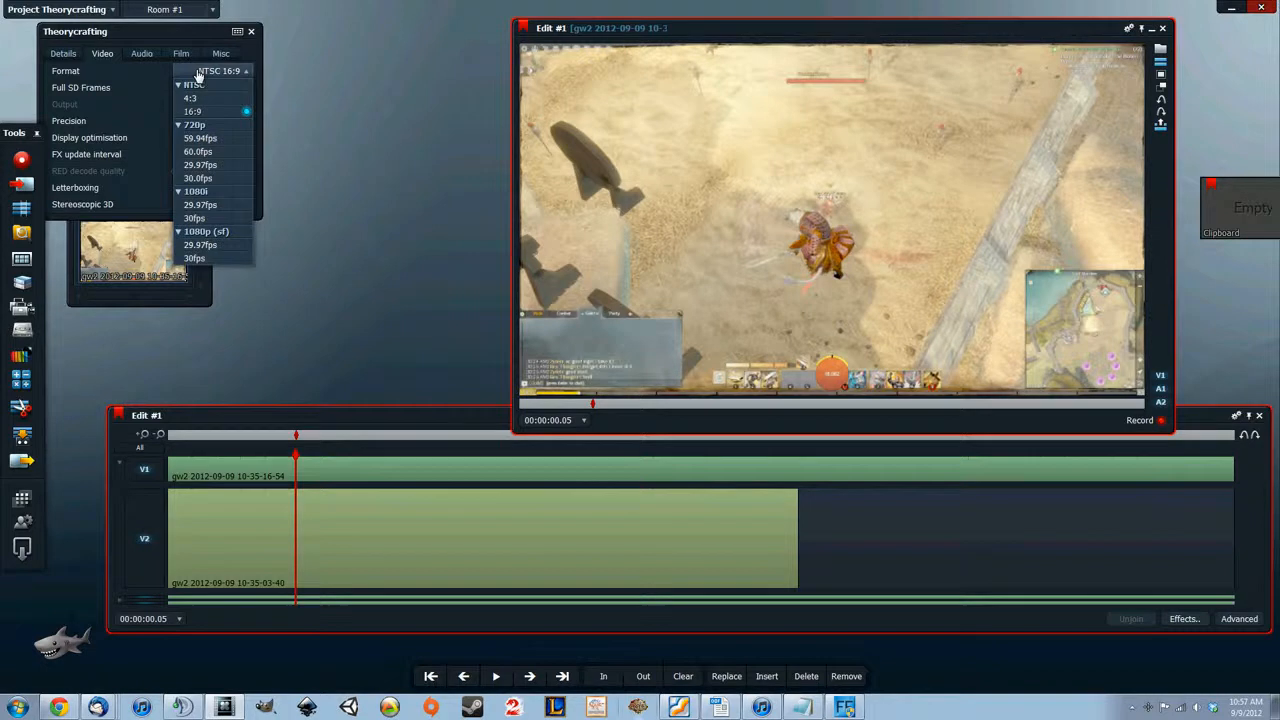
pyautogui.click(205, 104)
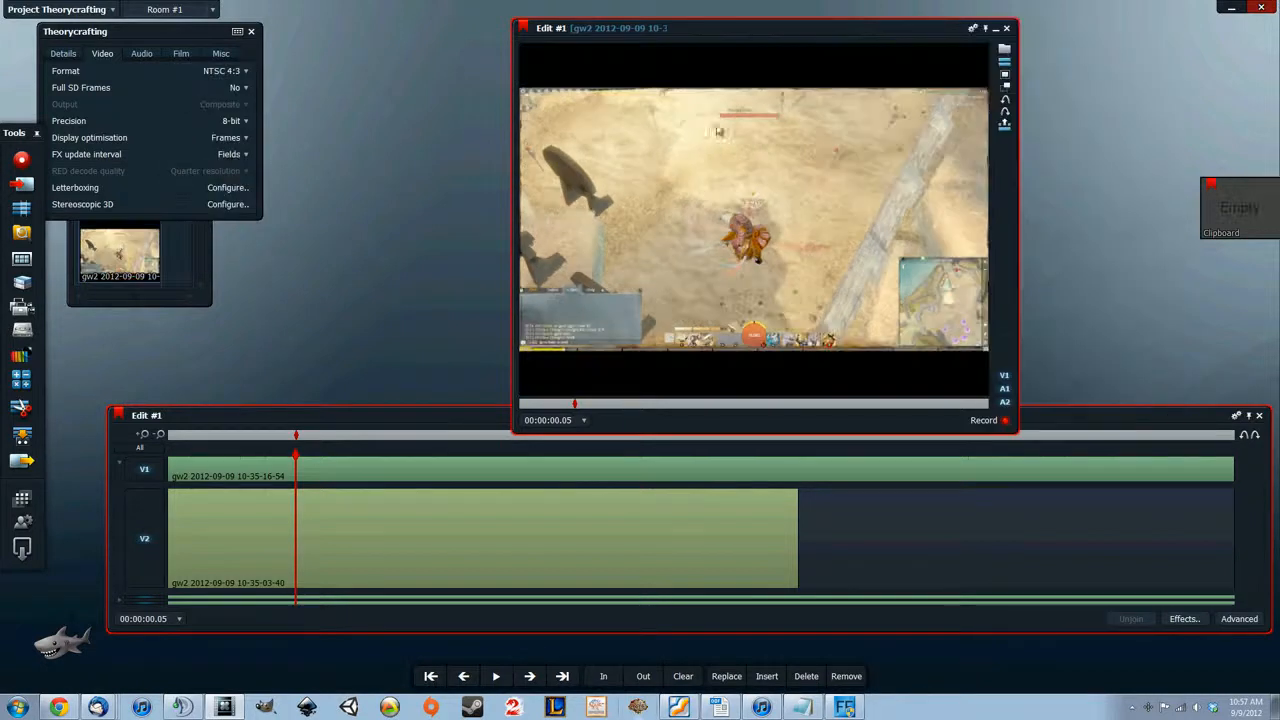
pyautogui.click(222, 71)
pyautogui.click(217, 116)
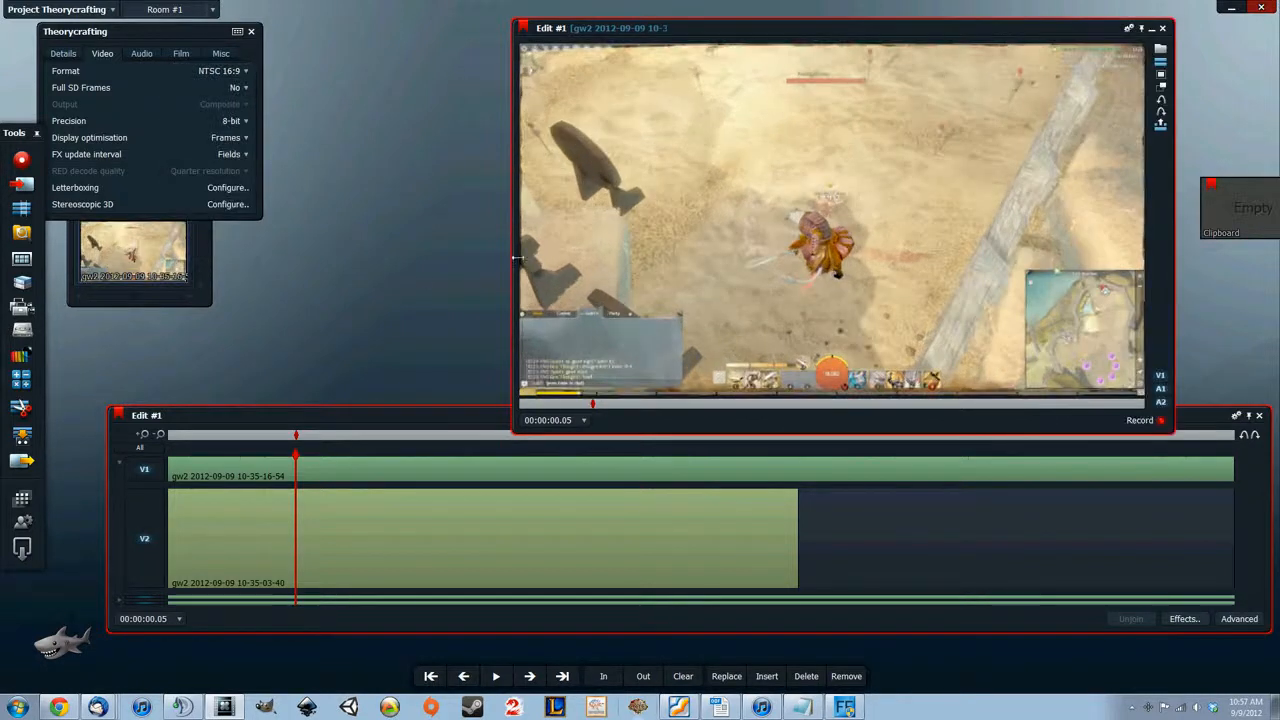
pyautogui.click(251, 31)
pyautogui.click(462, 428)
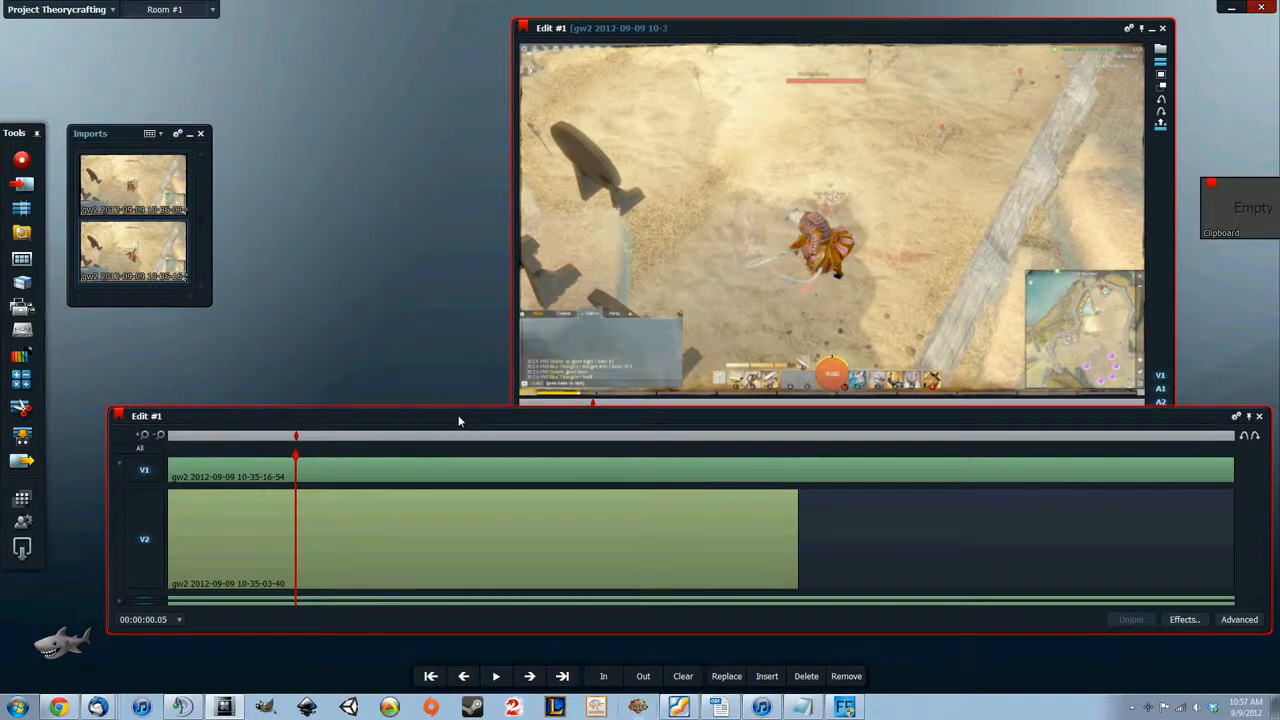